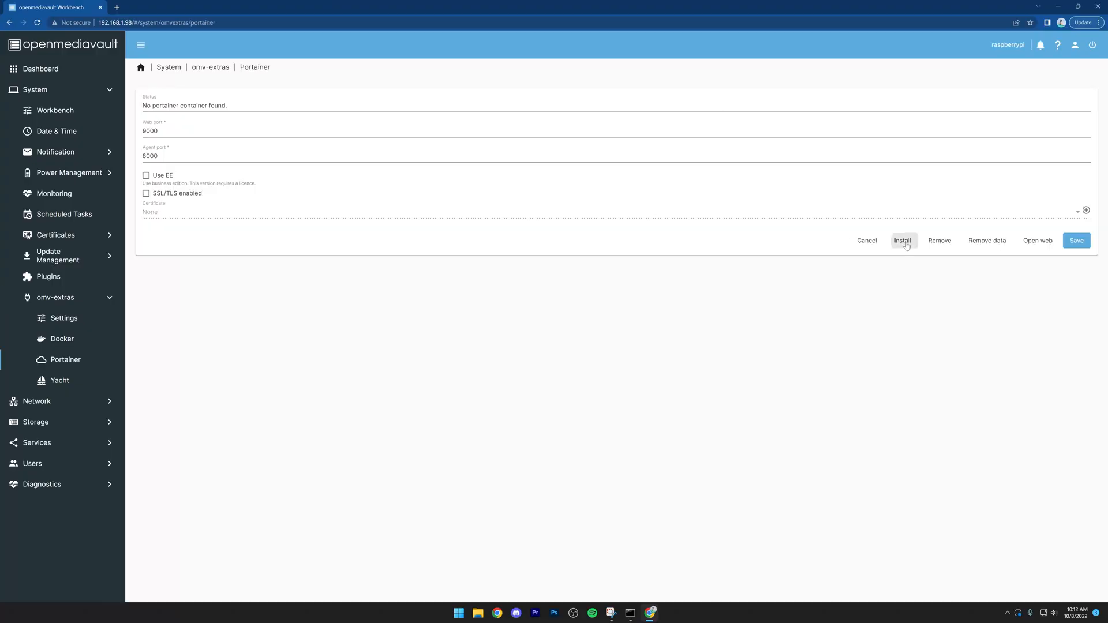
# Step: Install the Portainer container with web port 9000 and agent port 8000
pyautogui.click(904, 241)
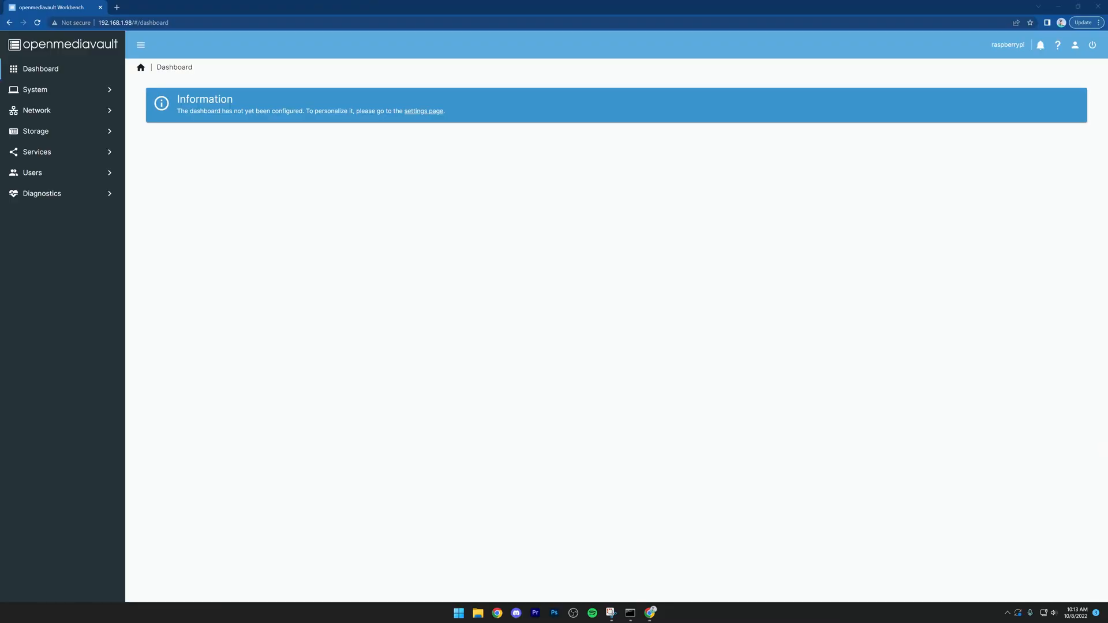
# Step: Mount the 476.32 GiB NTFS file system /dev/sda3 with an 85% usage warning threshold
pyautogui.click(65, 132)
pyautogui.click(59, 151)
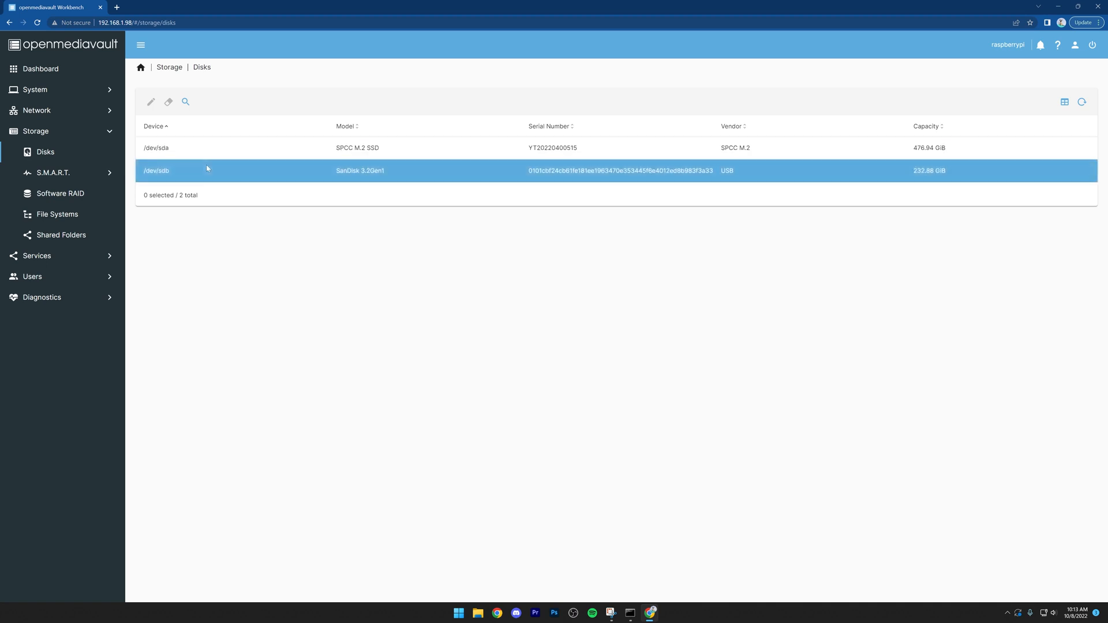
pyautogui.click(63, 222)
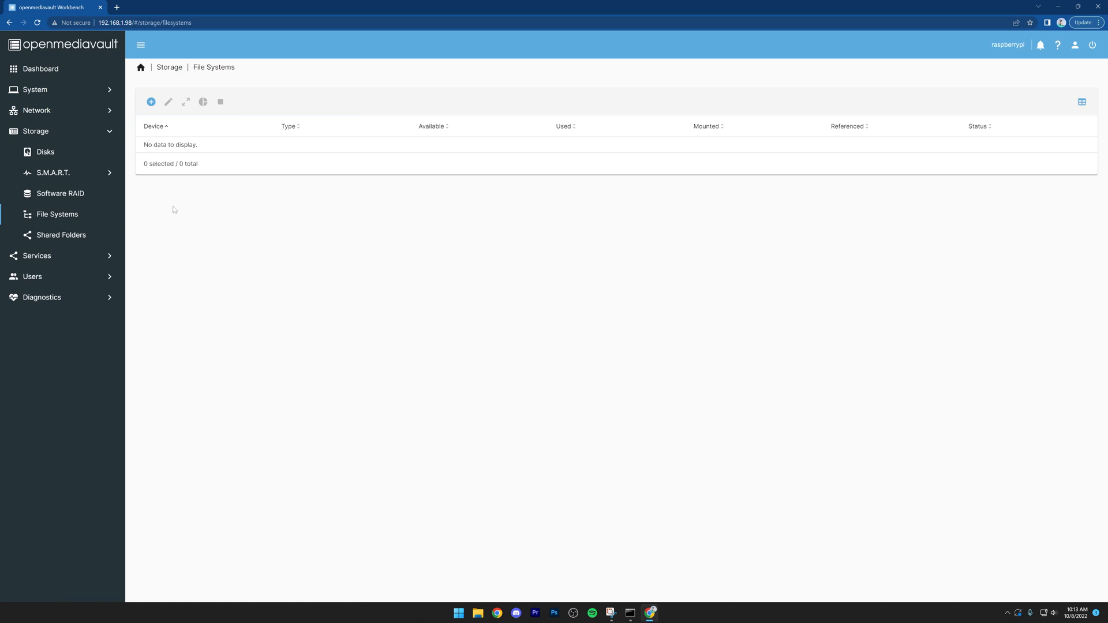
pyautogui.click(151, 102)
pyautogui.click(167, 143)
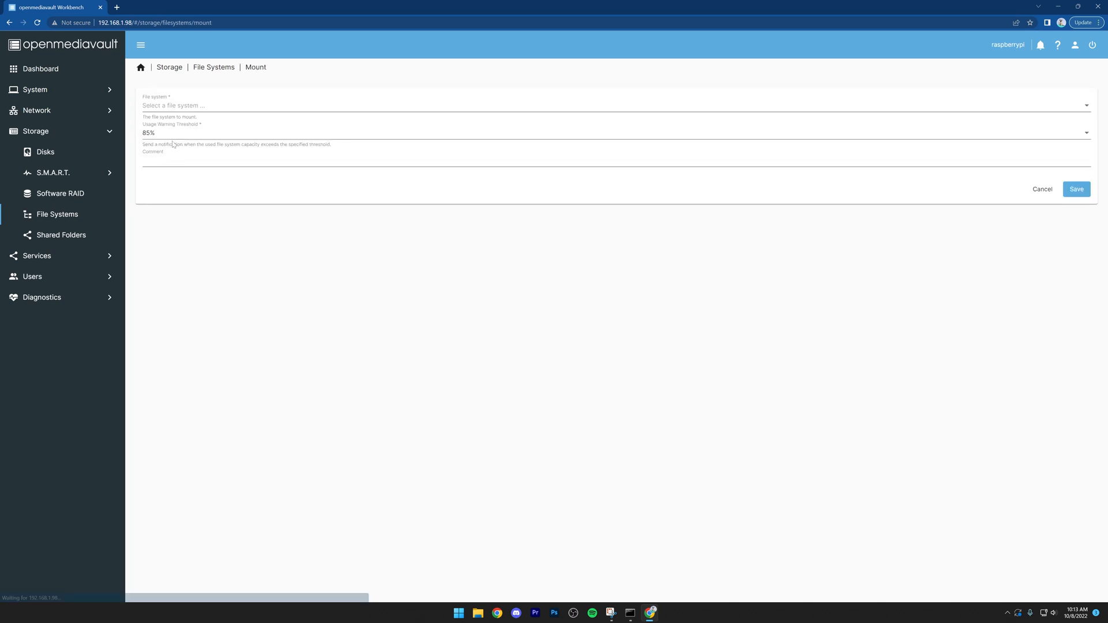
pyautogui.click(176, 110)
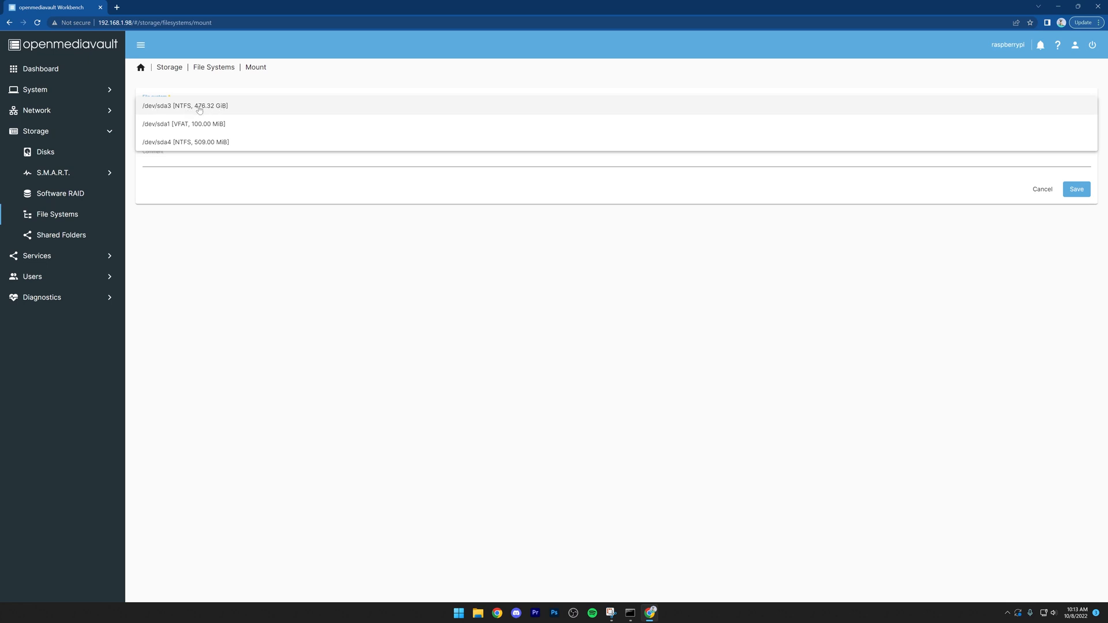
pyautogui.click(199, 107)
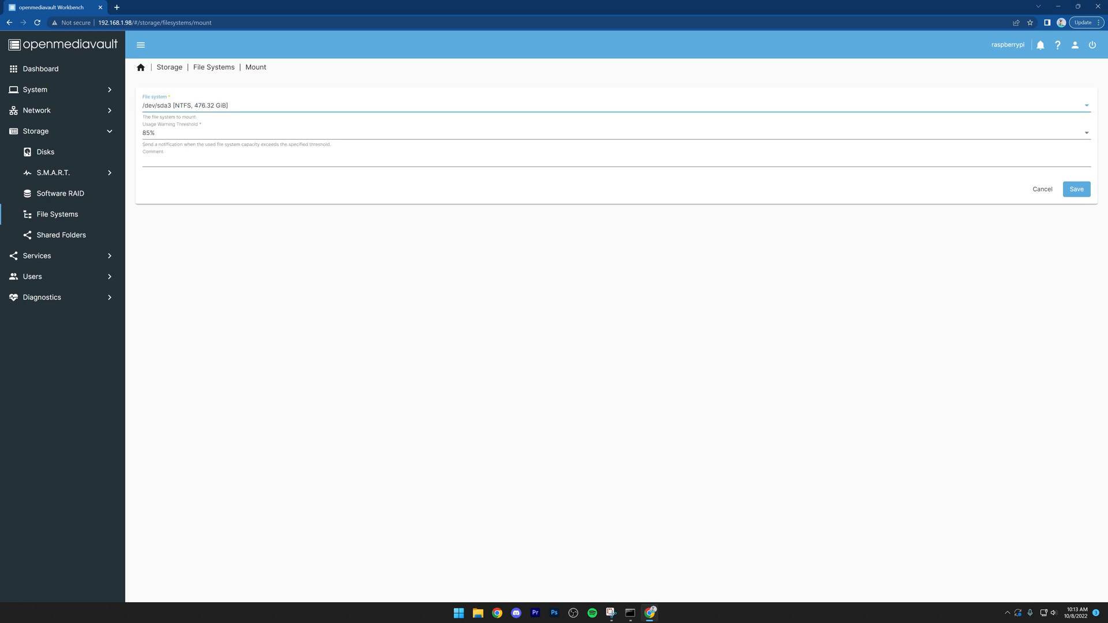
pyautogui.click(1076, 190)
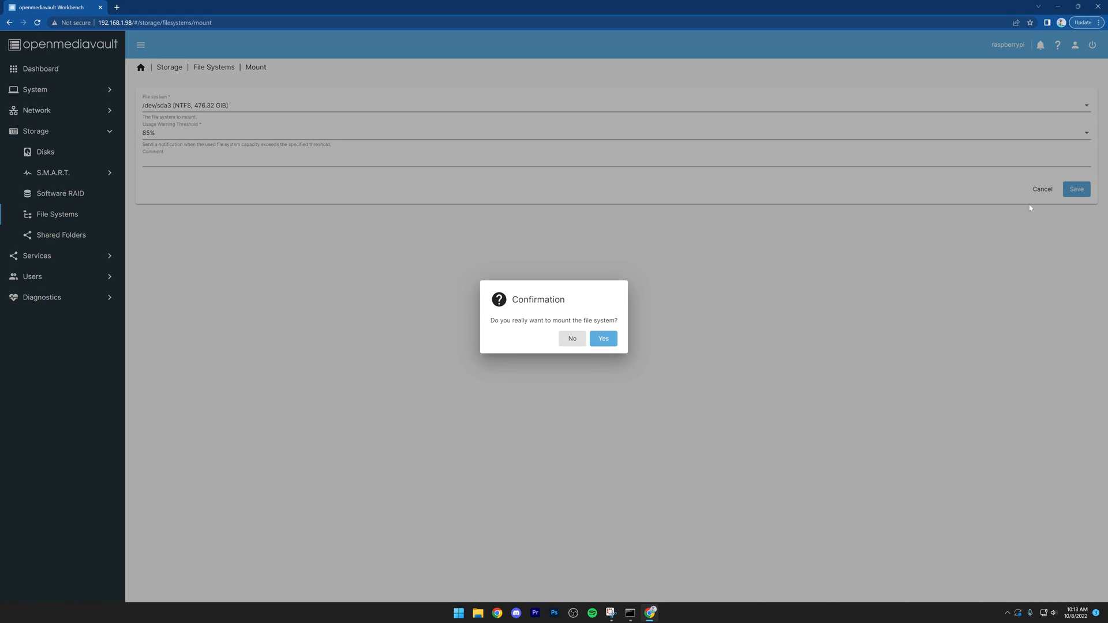
pyautogui.click(601, 338)
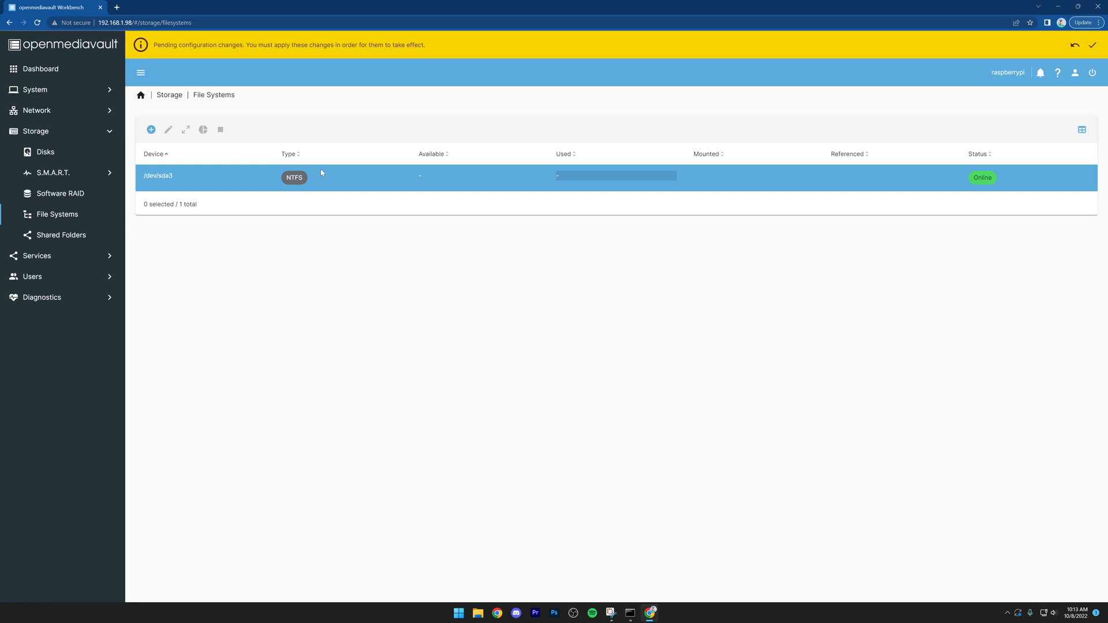
# Step: Wipe the SPCC M.2 SSD disk /dev/sda, confirming the loss of all its data
pyautogui.click(27, 154)
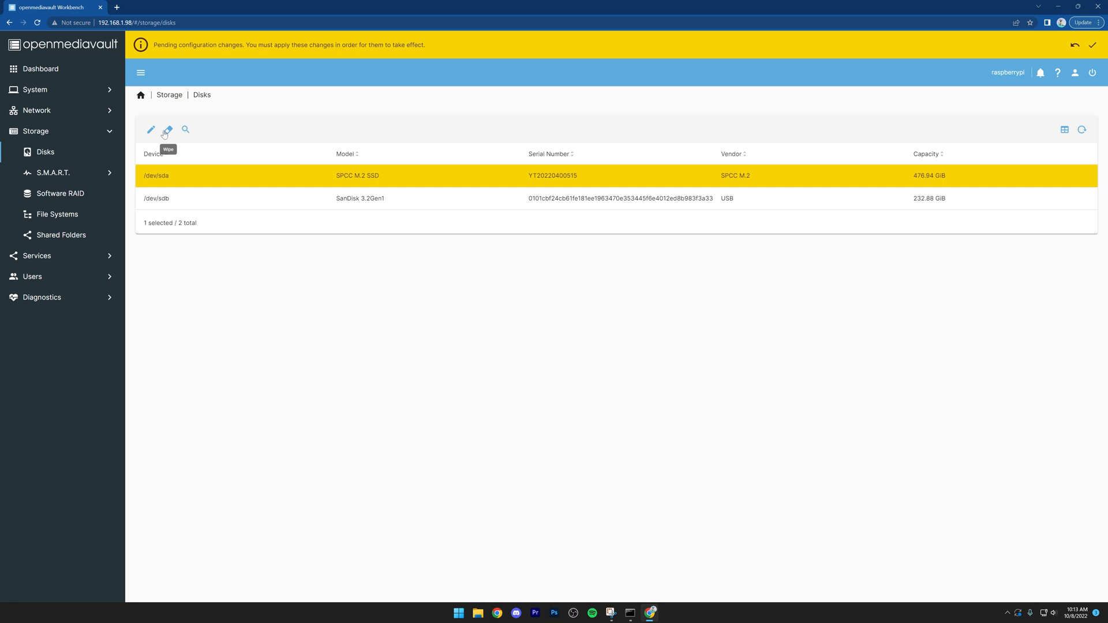
pyautogui.click(168, 129)
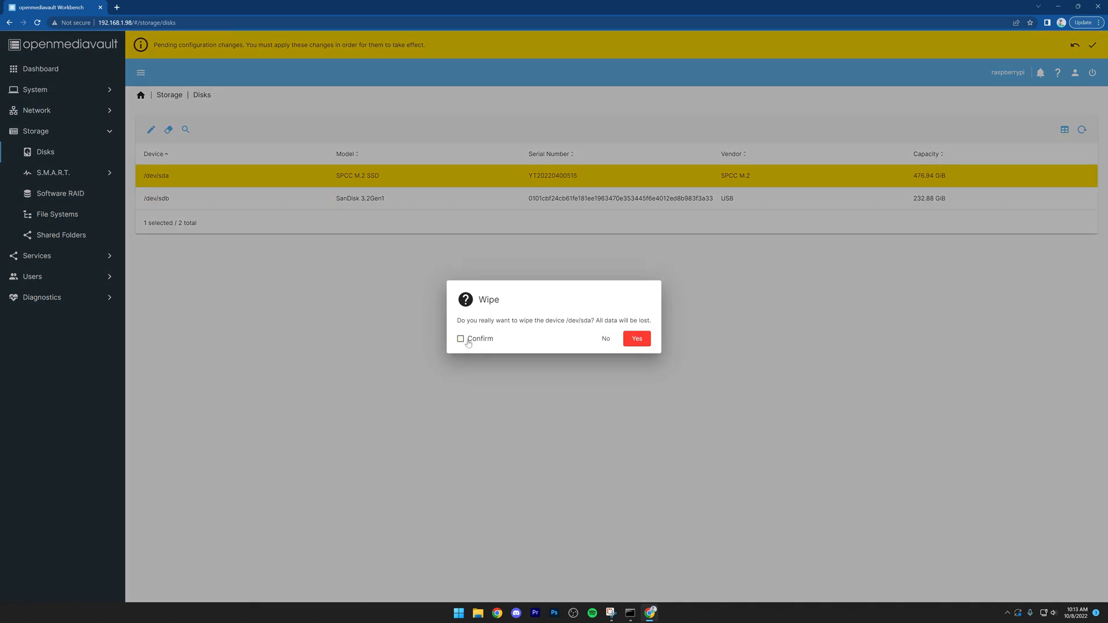
pyautogui.click(468, 342)
pyautogui.click(635, 341)
pyautogui.click(574, 342)
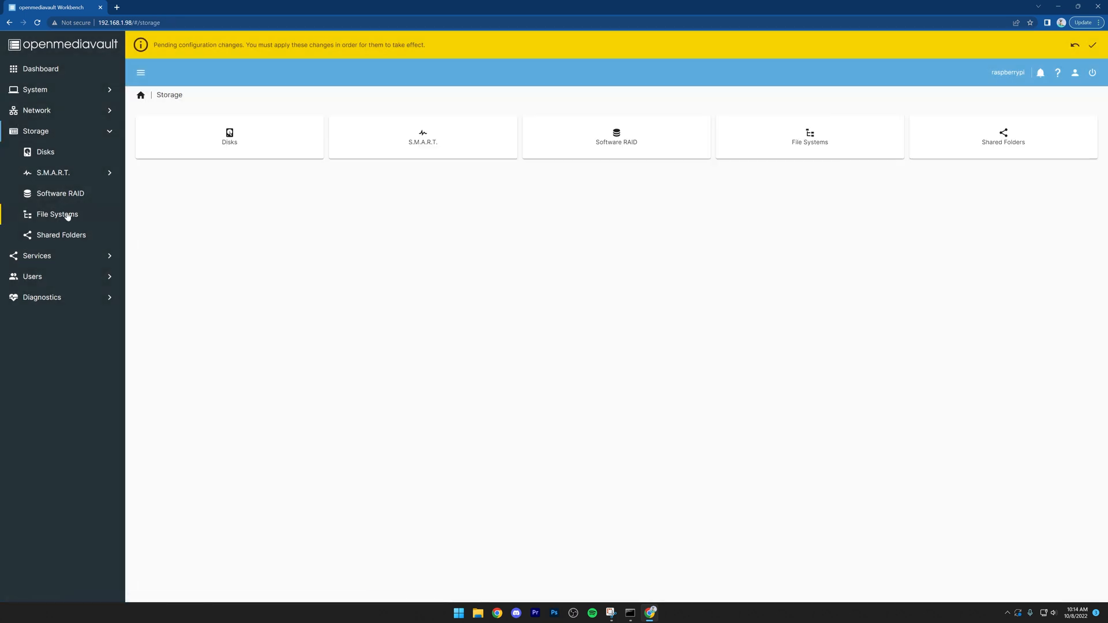
# Step: Create an EXT4 file system on the SPCC M.2 SSD device /dev/sda
pyautogui.click(67, 216)
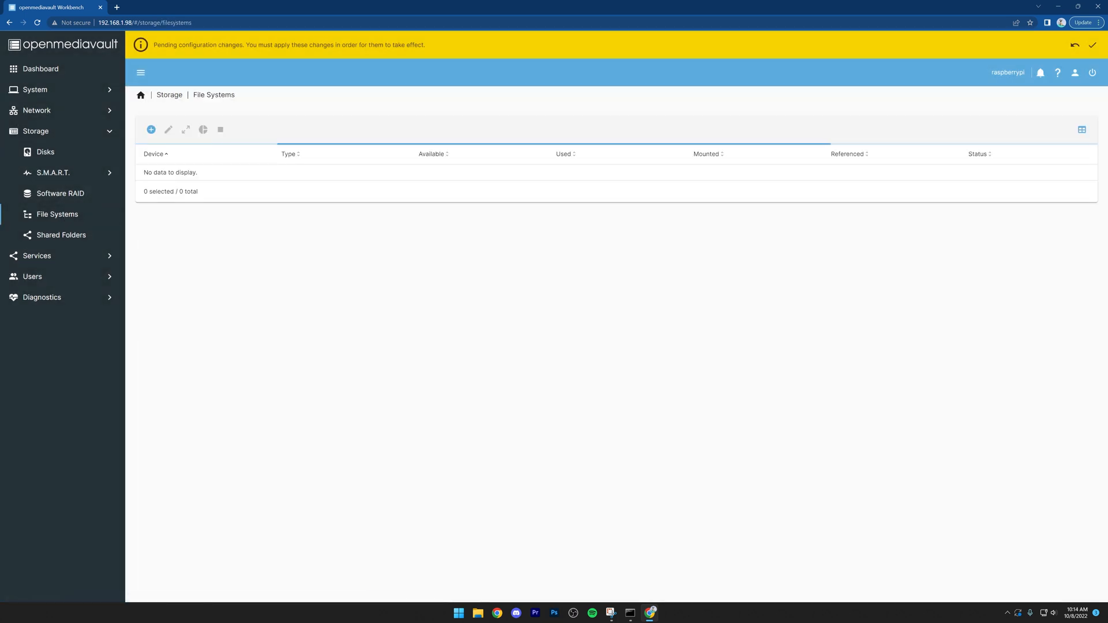
pyautogui.click(151, 130)
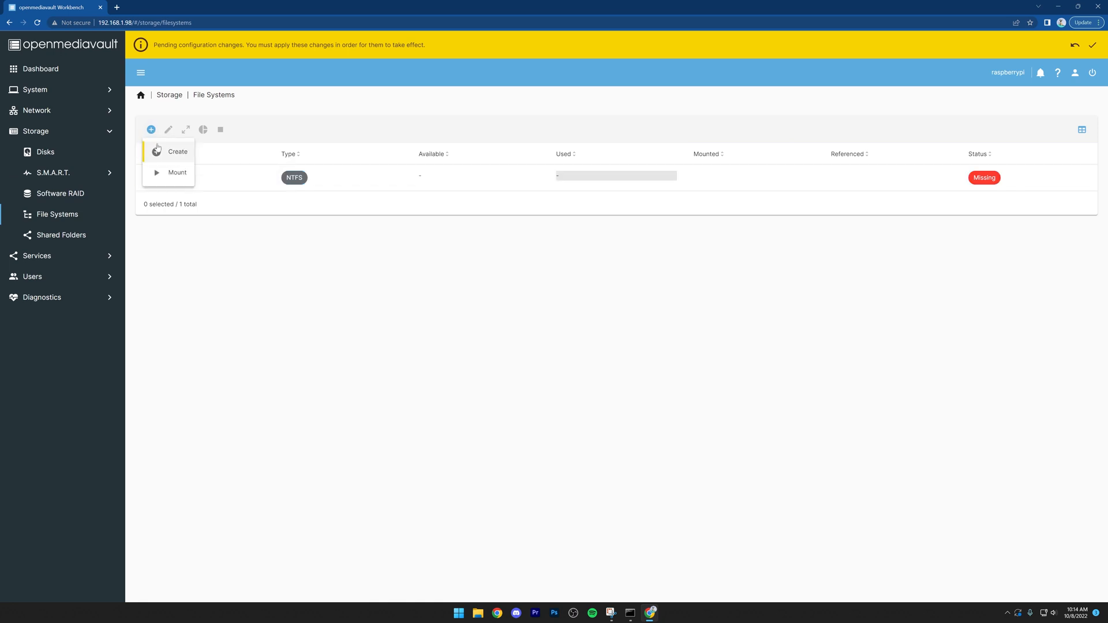
pyautogui.click(162, 151)
pyautogui.click(170, 136)
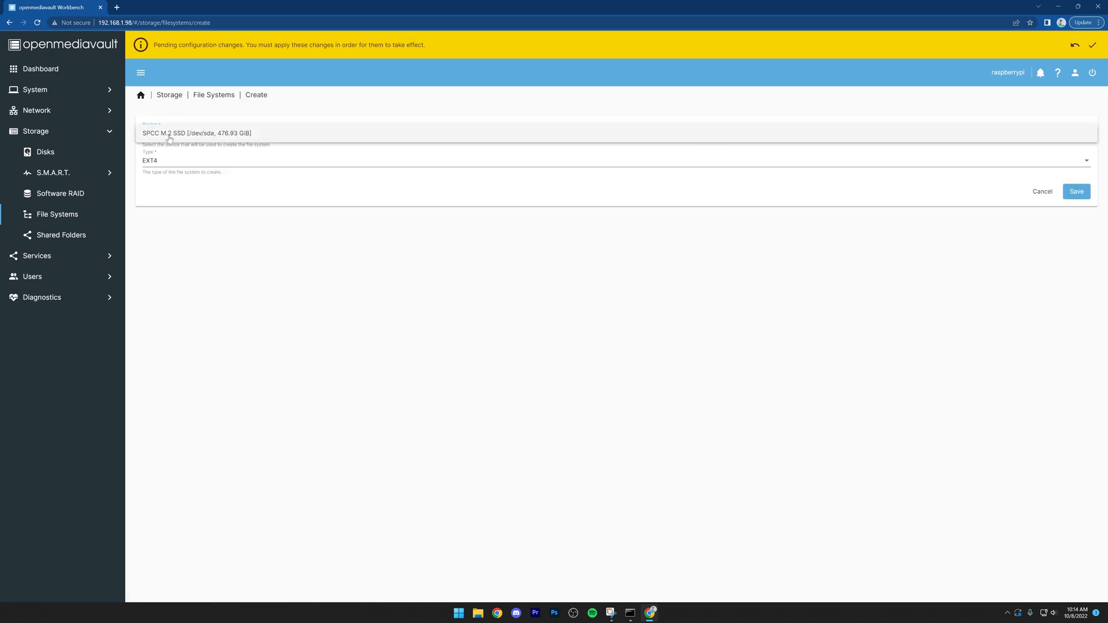
pyautogui.click(171, 137)
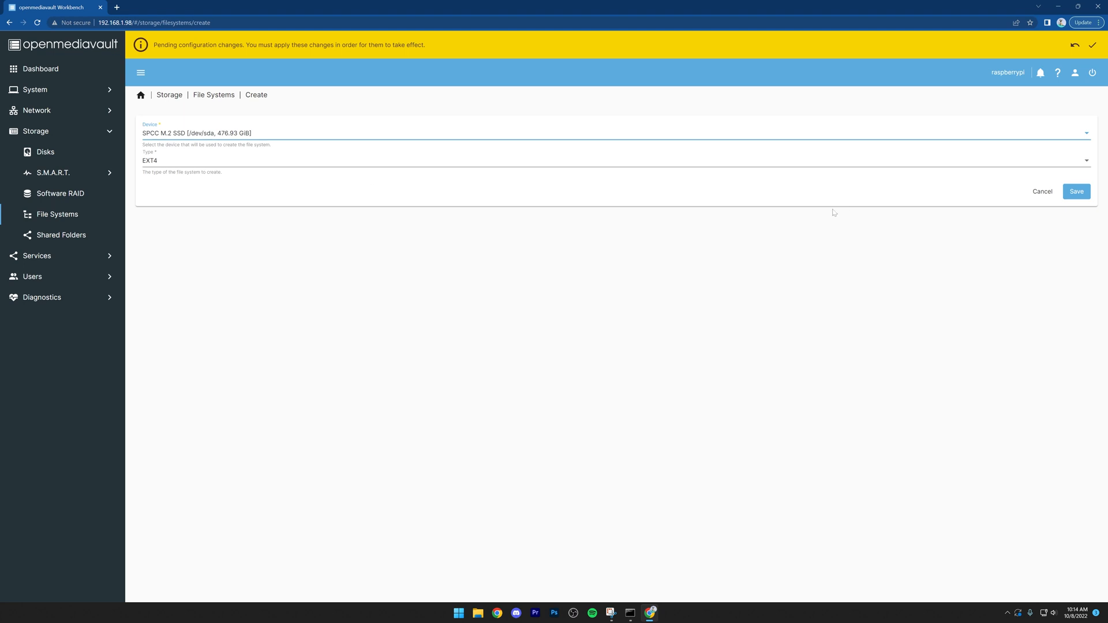
pyautogui.click(1076, 191)
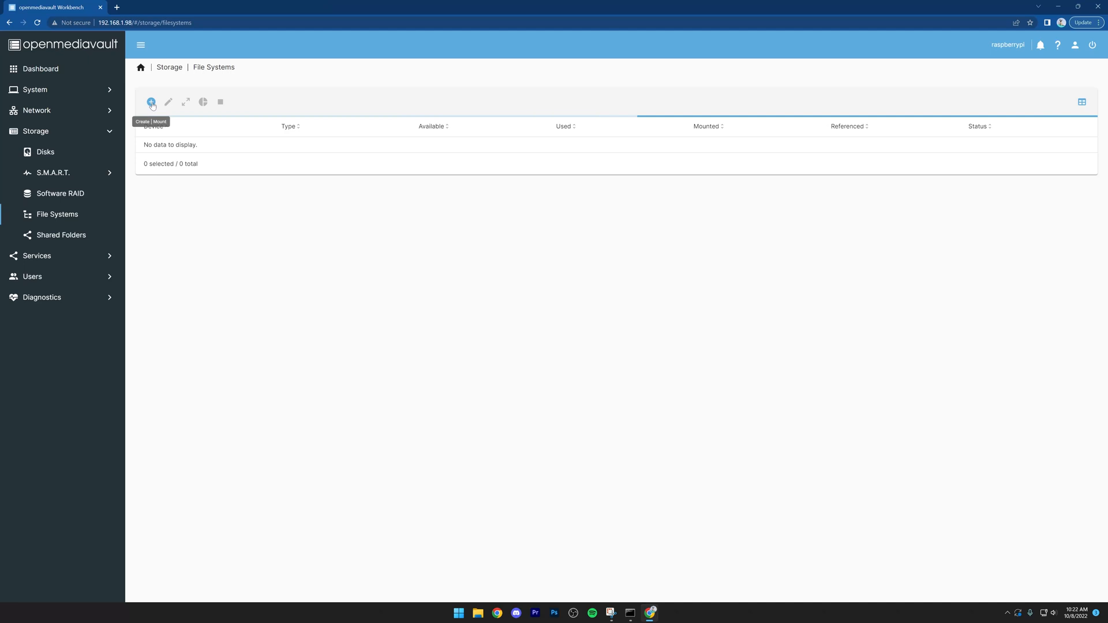
# Step: Mount the EXT4 file system /dev/sda1 with the comment Storage and apply the configuration changes
pyautogui.click(149, 102)
pyautogui.click(171, 112)
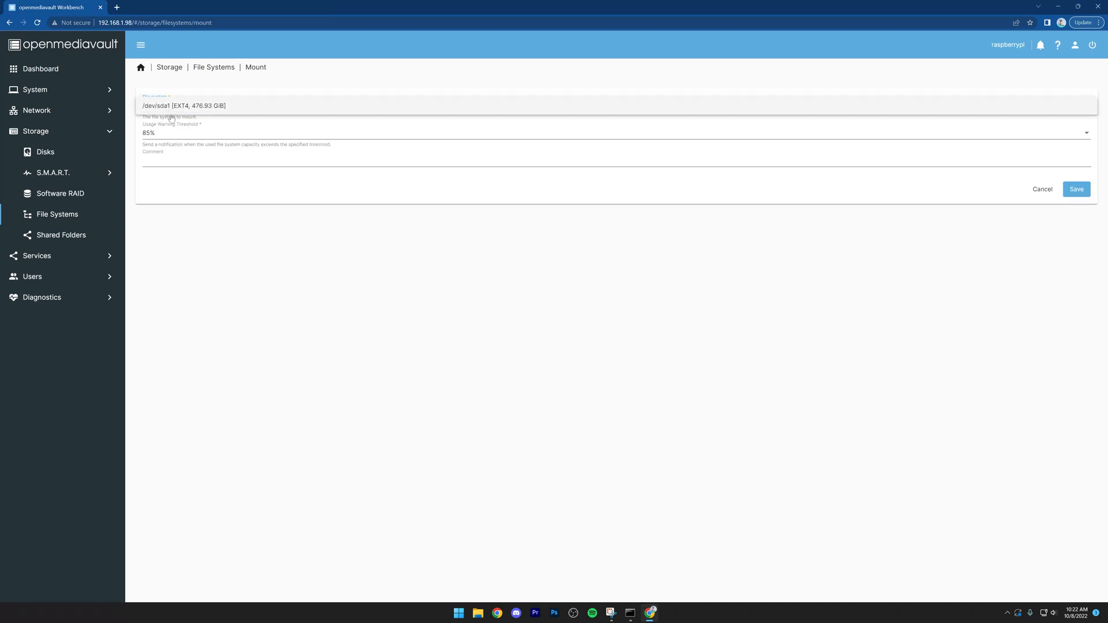
pyautogui.click(171, 108)
pyautogui.click(1076, 190)
pyautogui.click(574, 337)
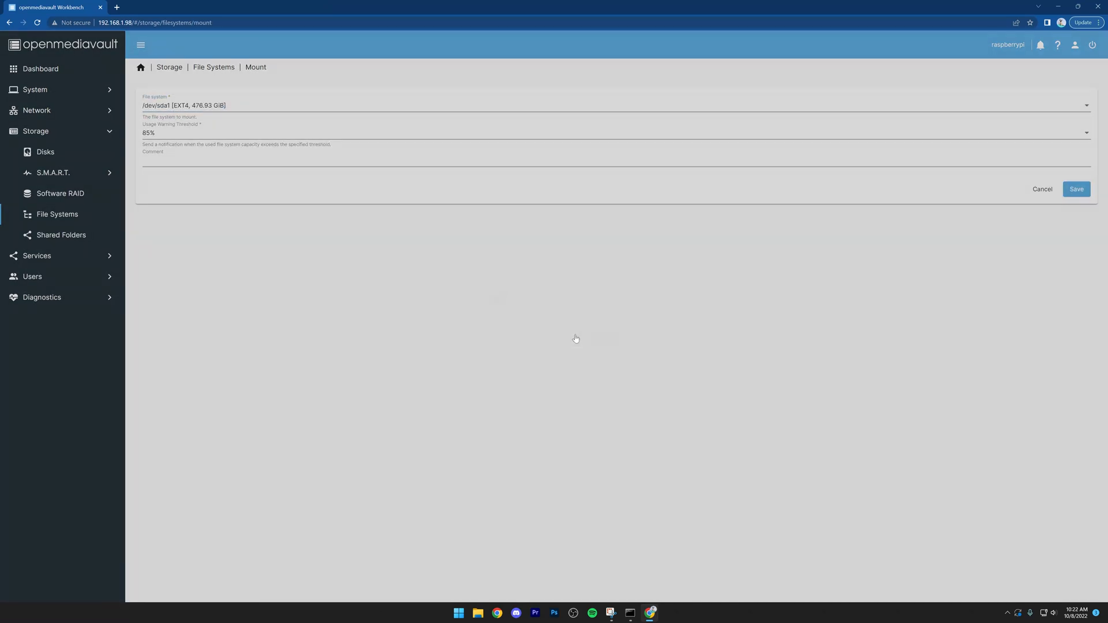
pyautogui.click(195, 162)
pyautogui.write('Storage')
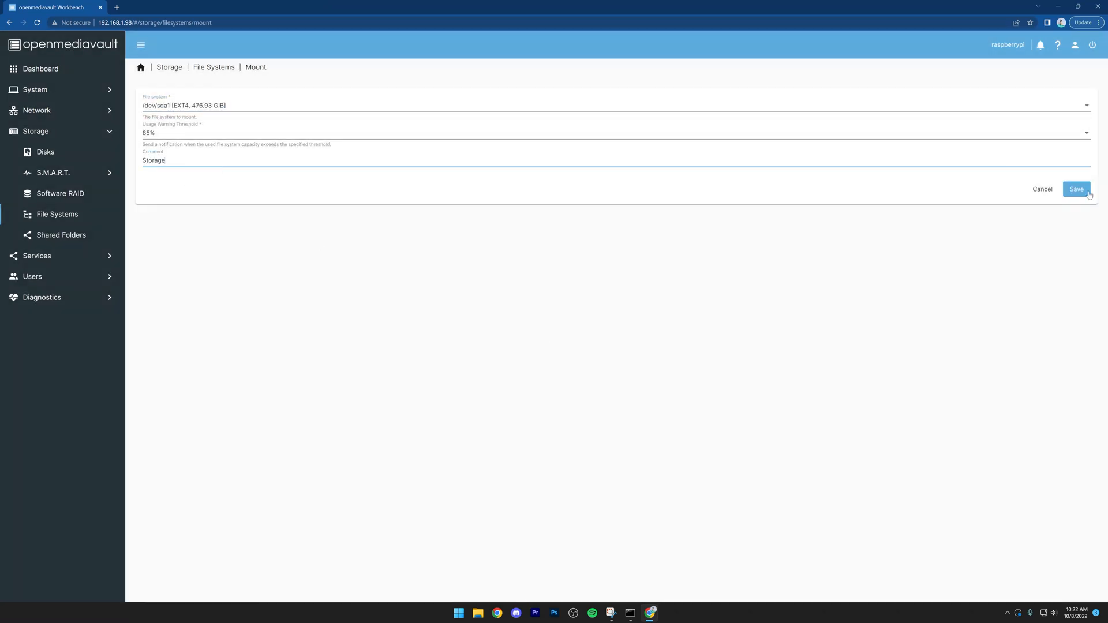
pyautogui.click(1077, 189)
pyautogui.click(602, 338)
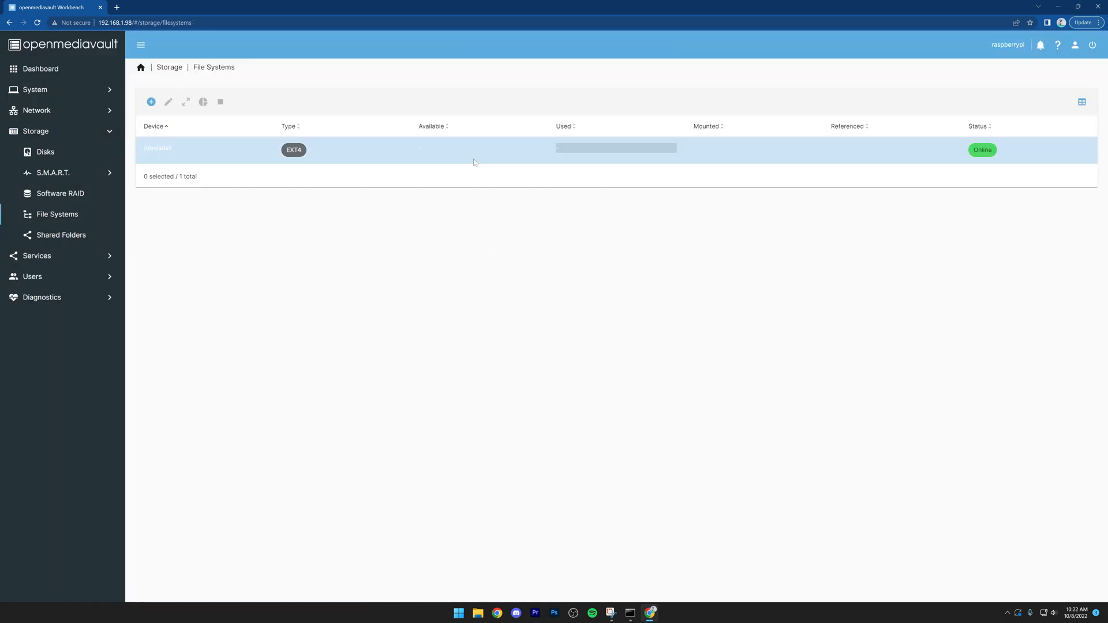
pyautogui.click(1093, 45)
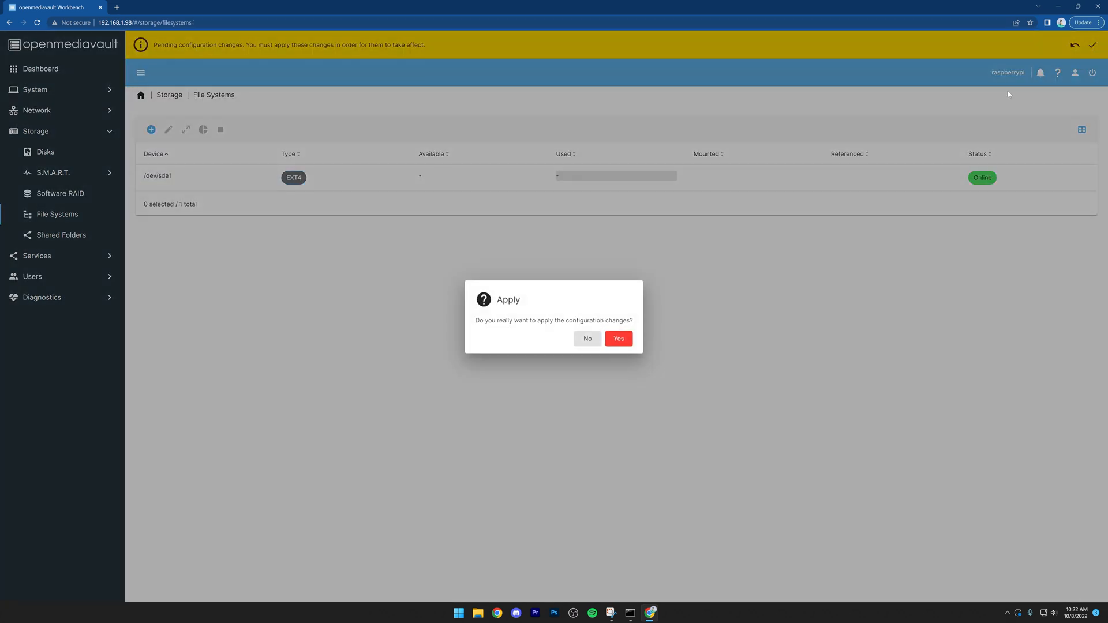
pyautogui.click(619, 339)
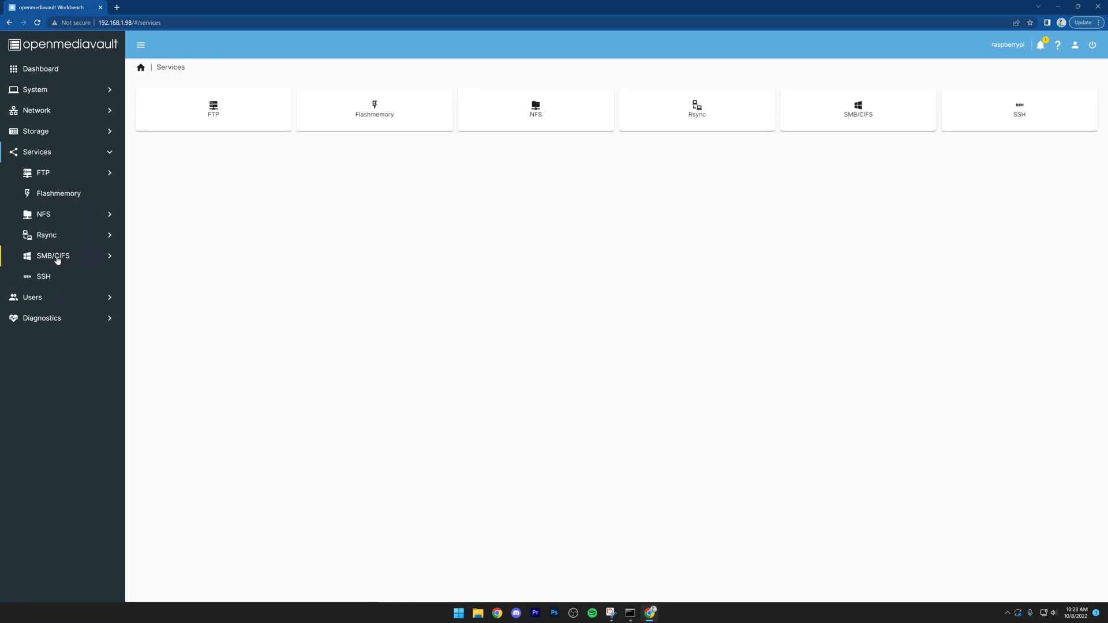
# Step: Enable the SMB/CIFS service for WORKGROUP and apply the configuration changes
pyautogui.click(57, 260)
pyautogui.click(541, 109)
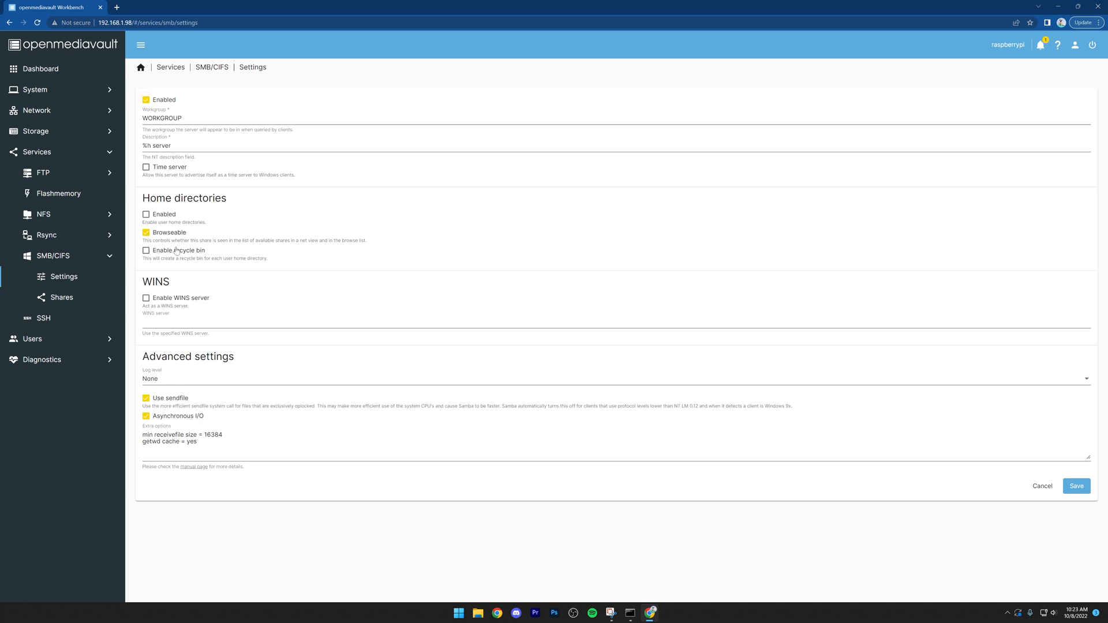
pyautogui.click(1076, 488)
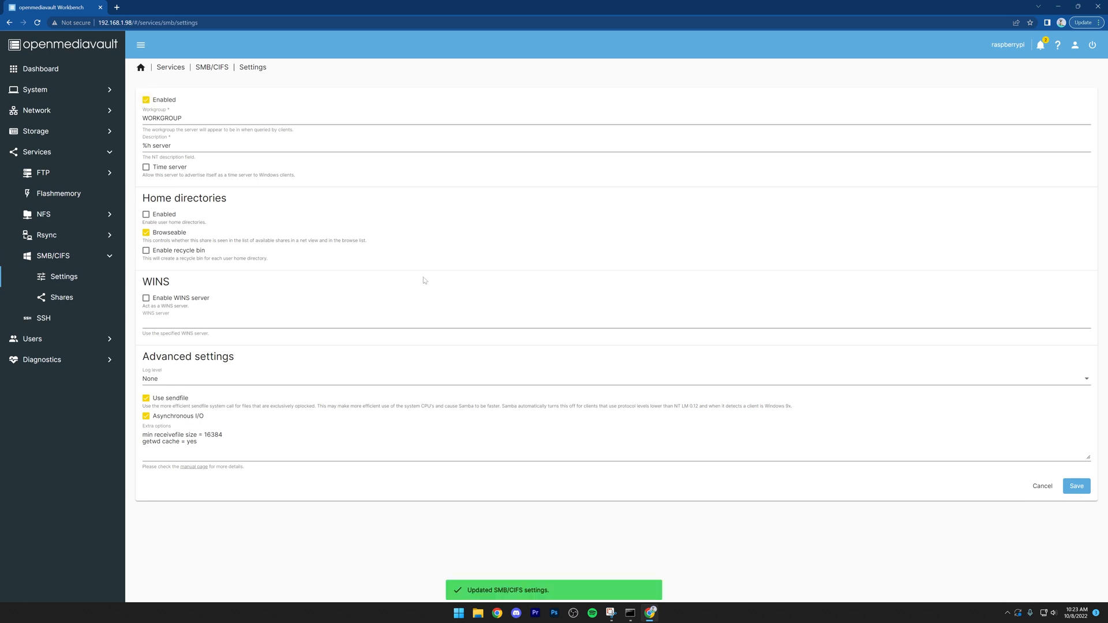
pyautogui.click(1092, 46)
pyautogui.click(623, 342)
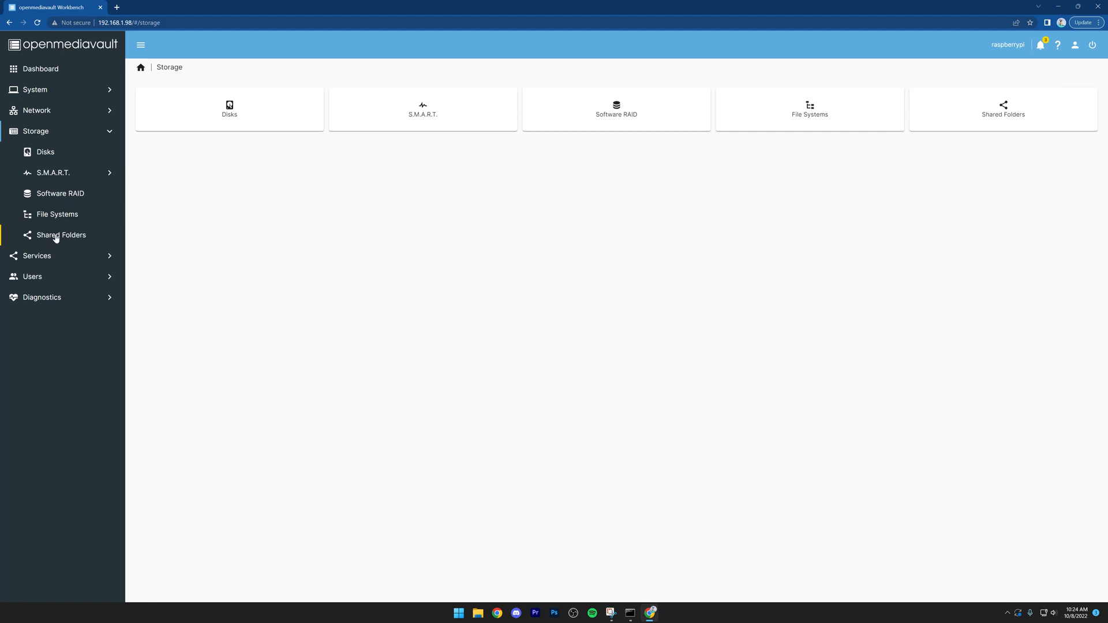
# Step: Create a shared folder named Docker on /dev/sda1 [Storage] with permissions set to Everyone: read/write
pyautogui.click(56, 237)
pyautogui.click(152, 104)
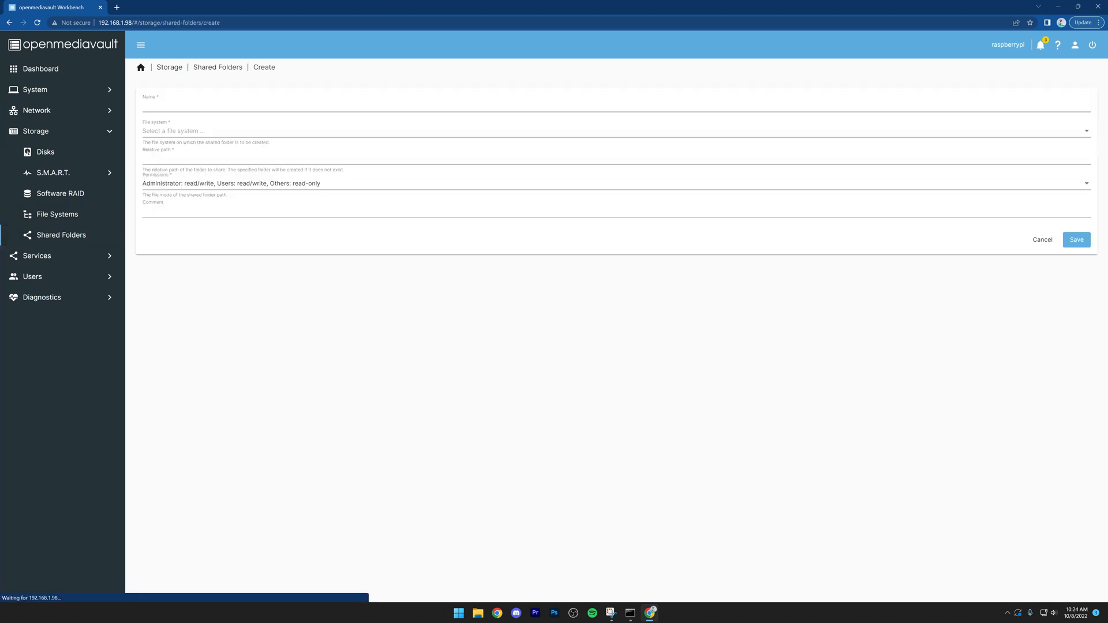
pyautogui.click(188, 106)
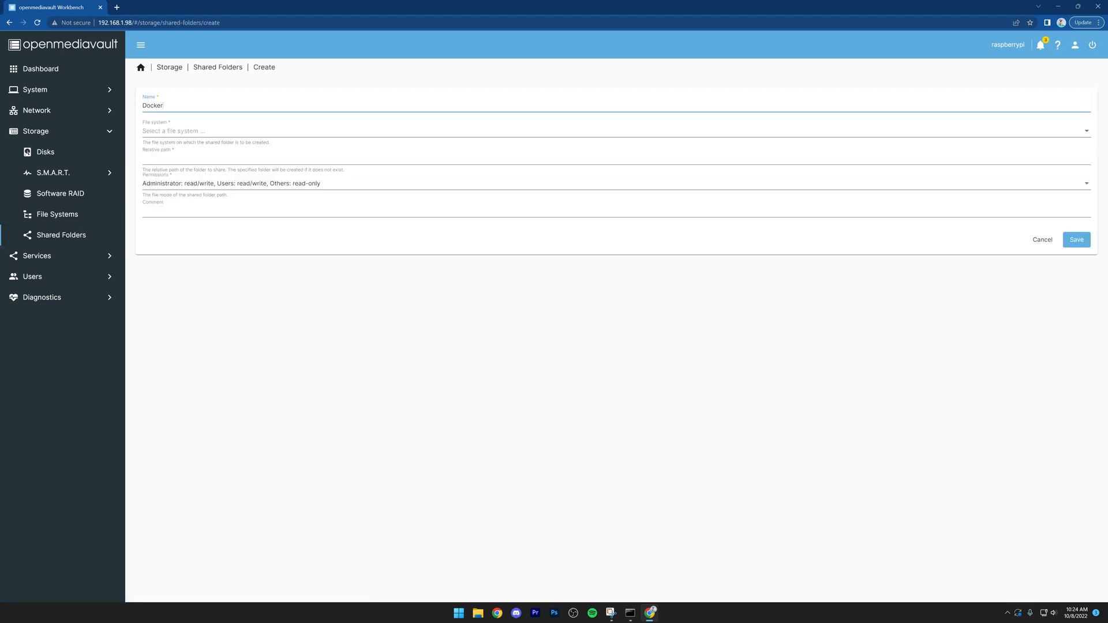
pyautogui.click(195, 134)
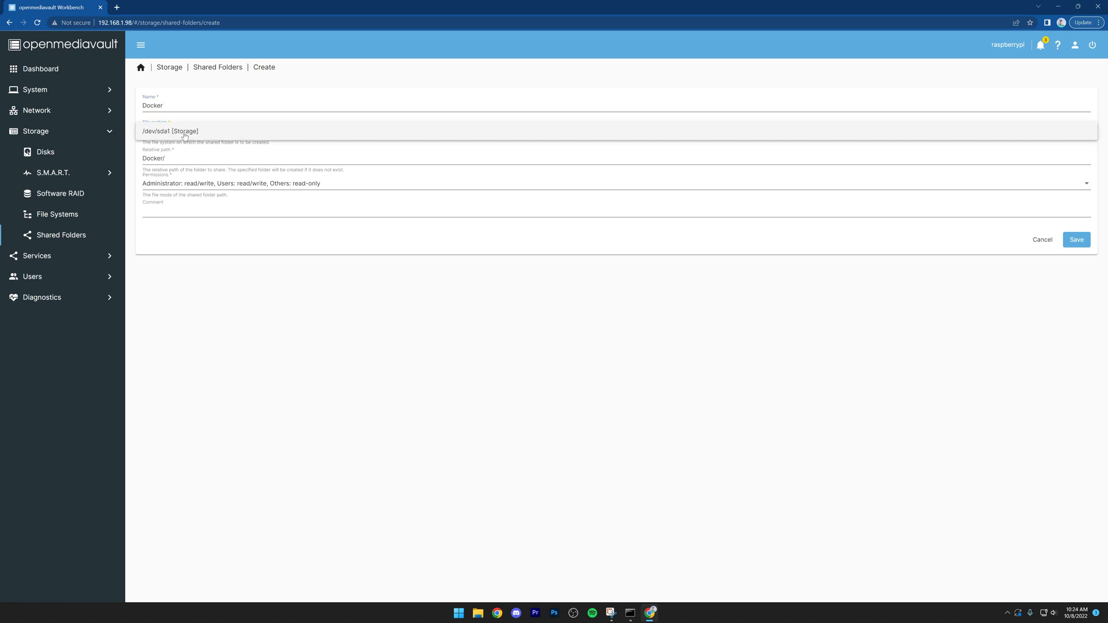
pyautogui.click(184, 133)
pyautogui.click(186, 186)
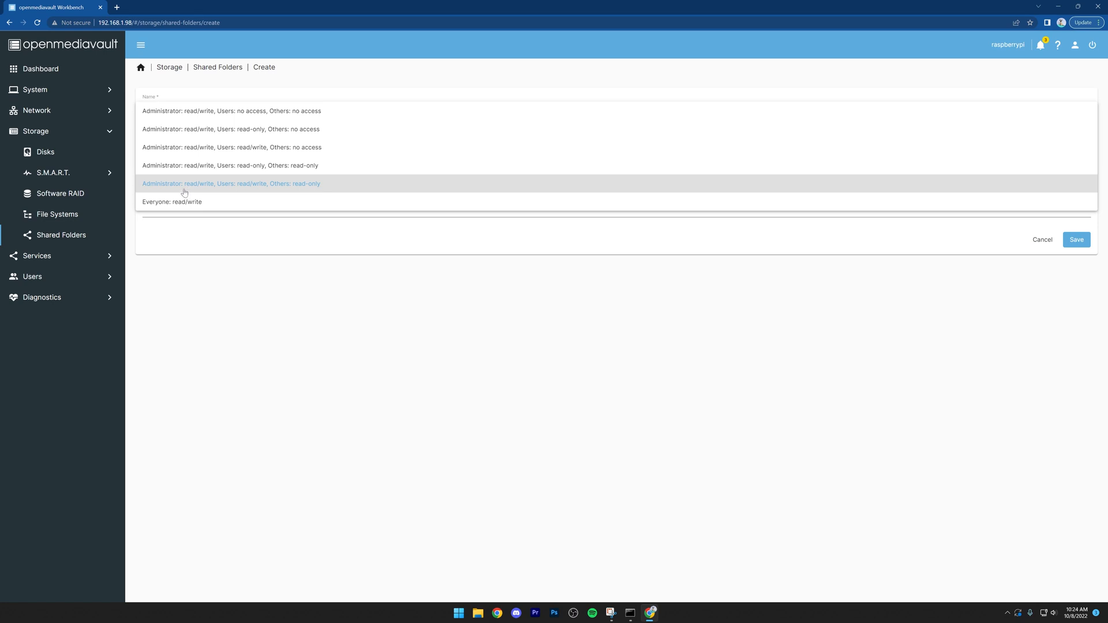
pyautogui.click(178, 205)
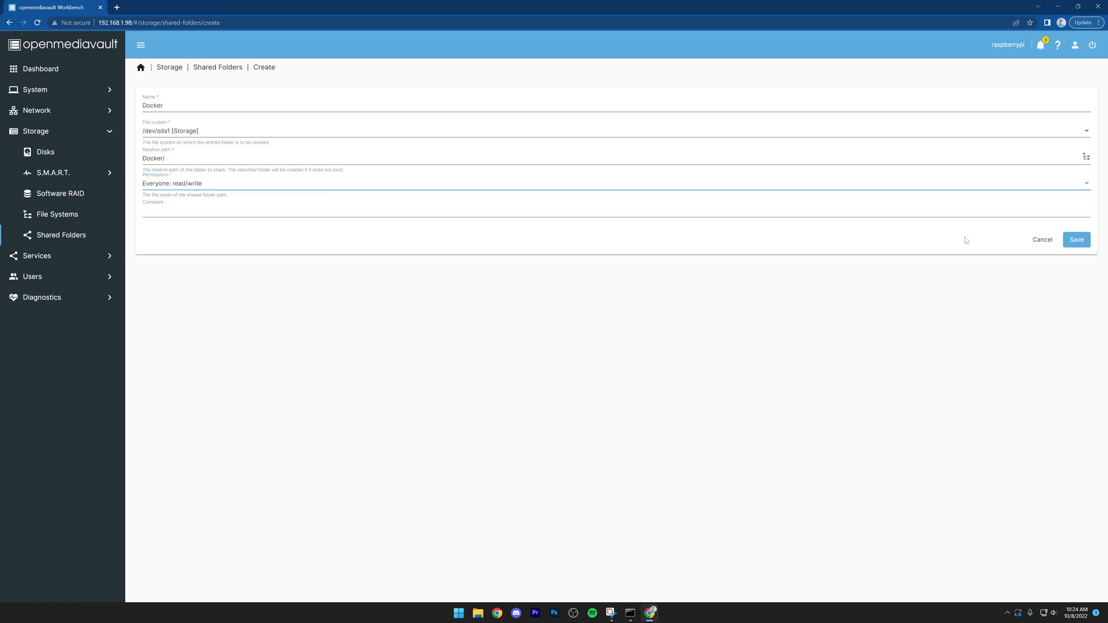
pyautogui.click(1077, 243)
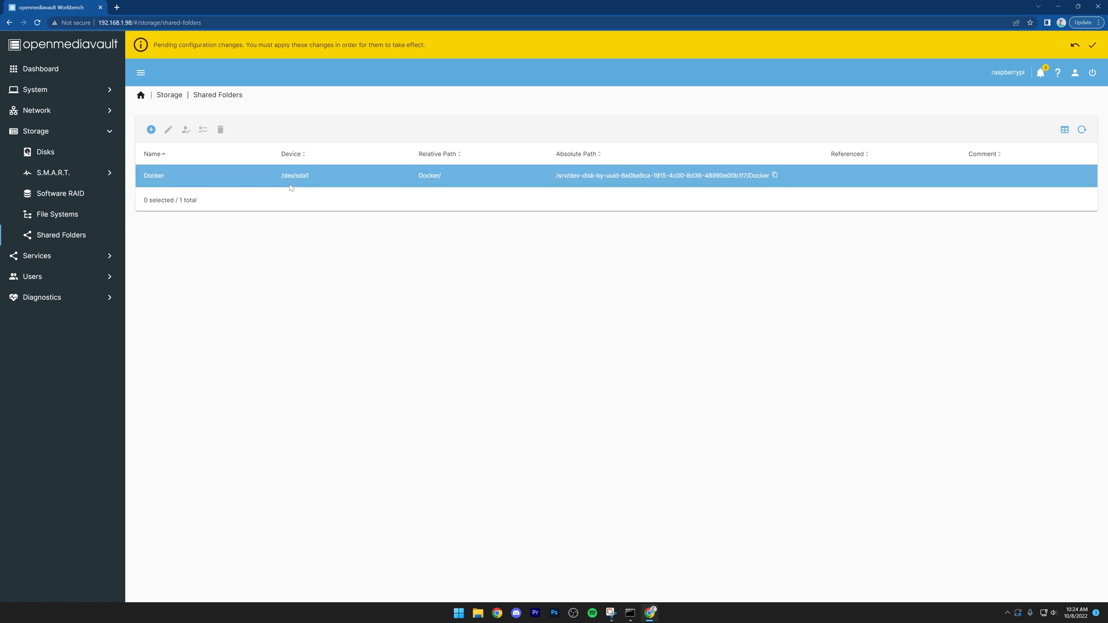
# Step: Create a shared folder named Files on /dev/sda1 [Storage] with permissions set to Everyone: read/write
pyautogui.click(151, 129)
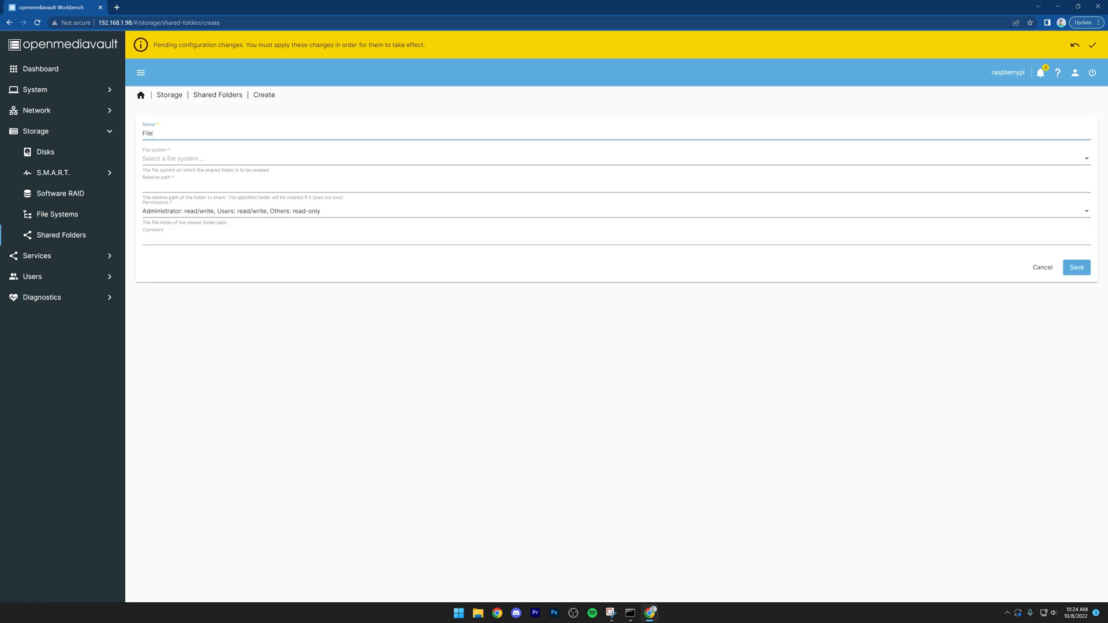
pyautogui.click(175, 156)
pyautogui.click(170, 166)
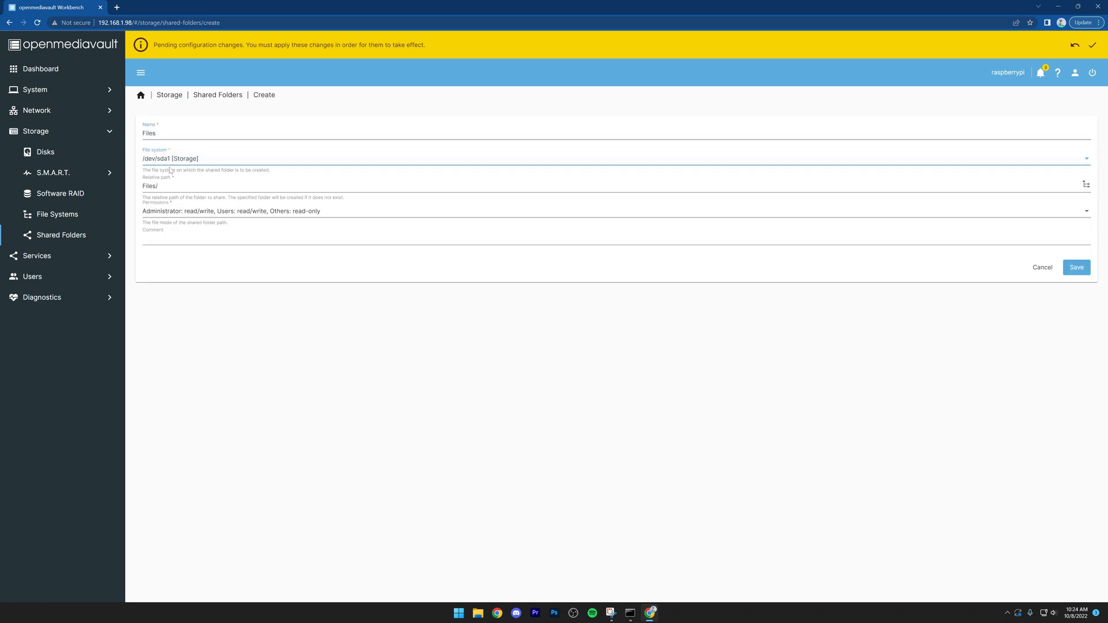
pyautogui.click(179, 214)
pyautogui.click(178, 229)
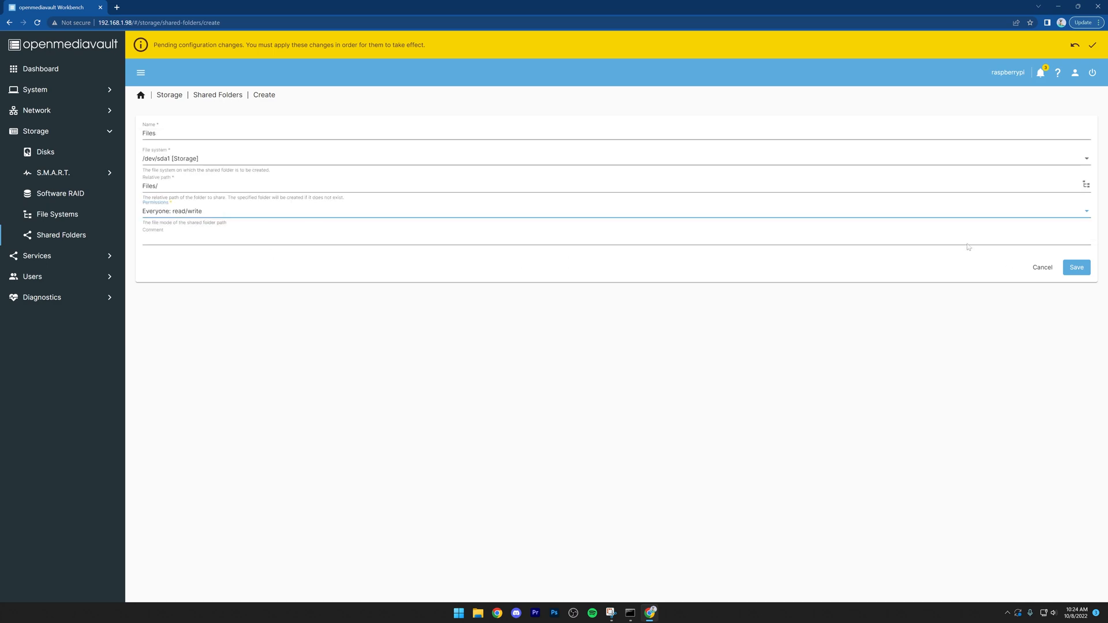
pyautogui.click(1077, 267)
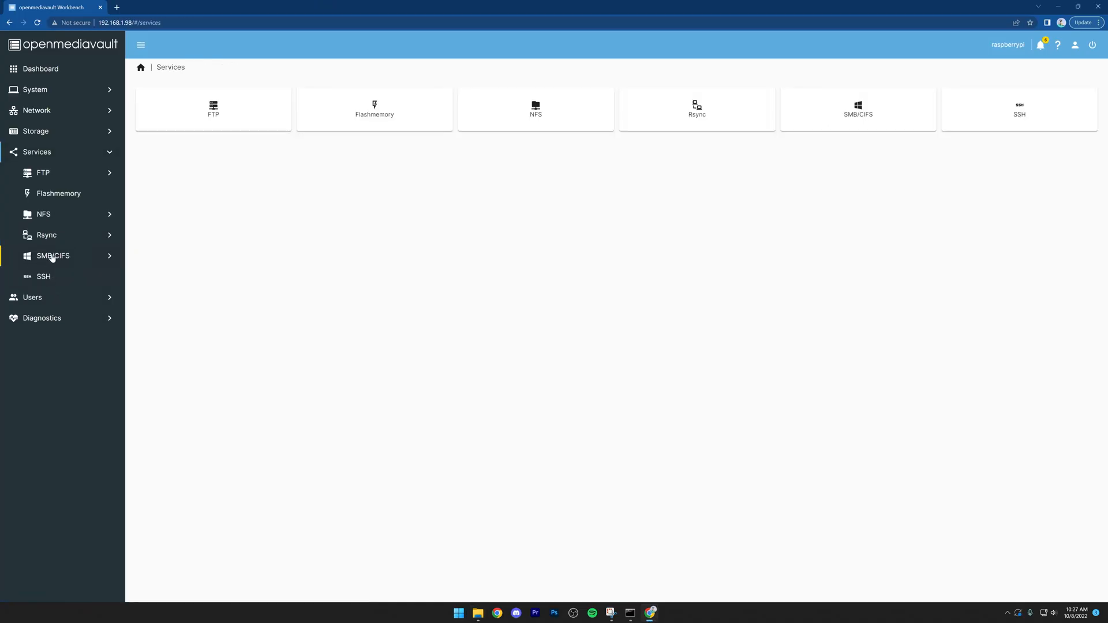
# Step: Create an SMB/CIFS share for the Docker folder with public access for guests only, recycle bin enabled and Hide dot files disabled
pyautogui.click(52, 258)
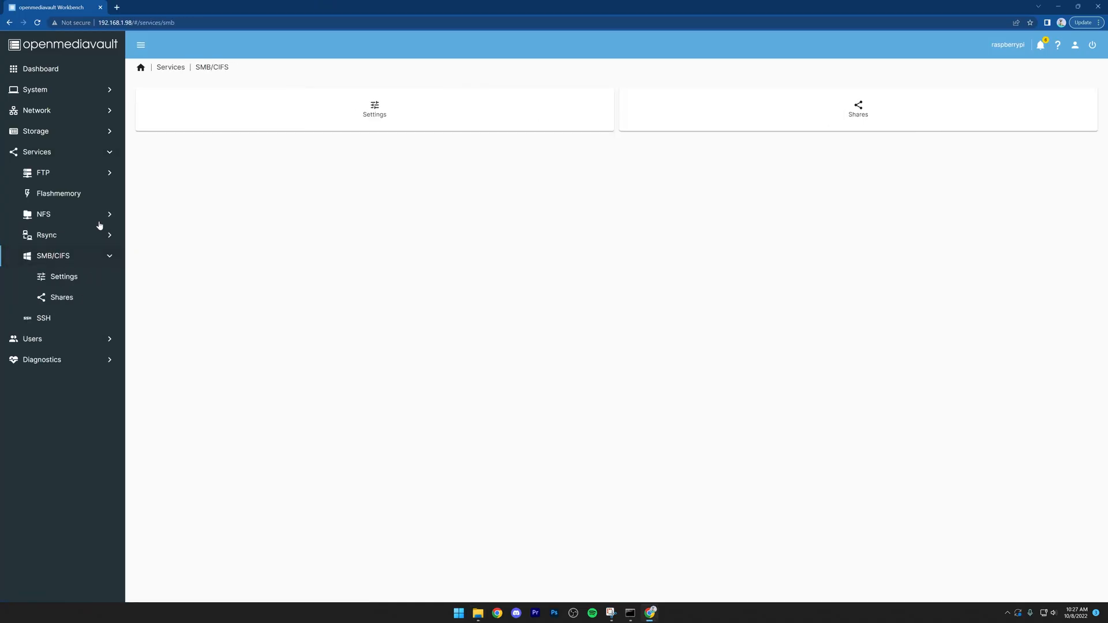
pyautogui.click(858, 110)
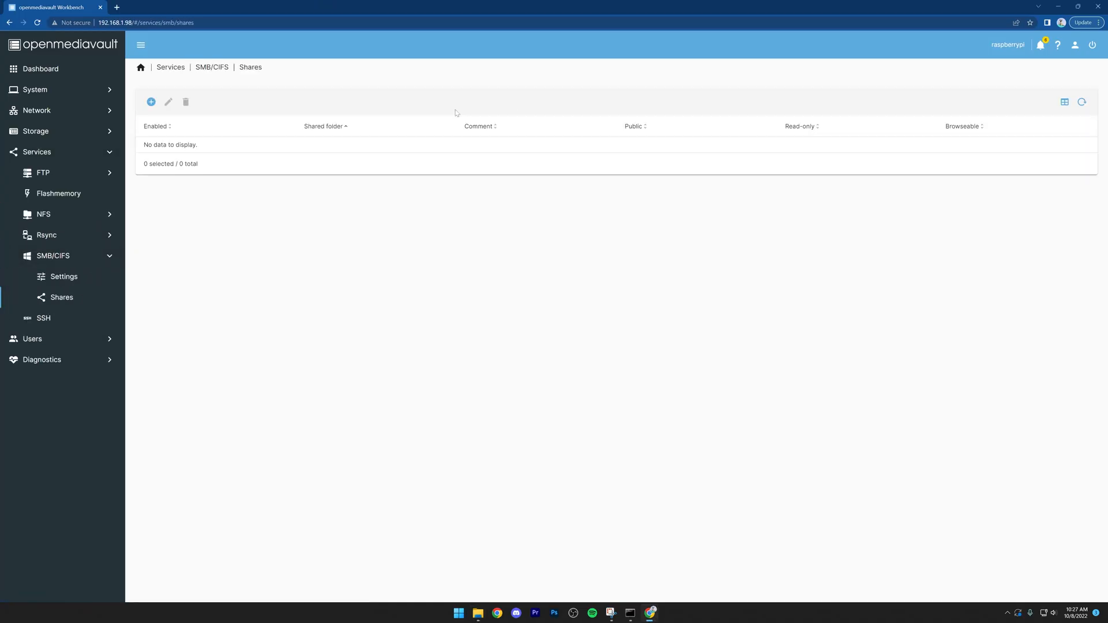
pyautogui.click(147, 102)
pyautogui.click(169, 123)
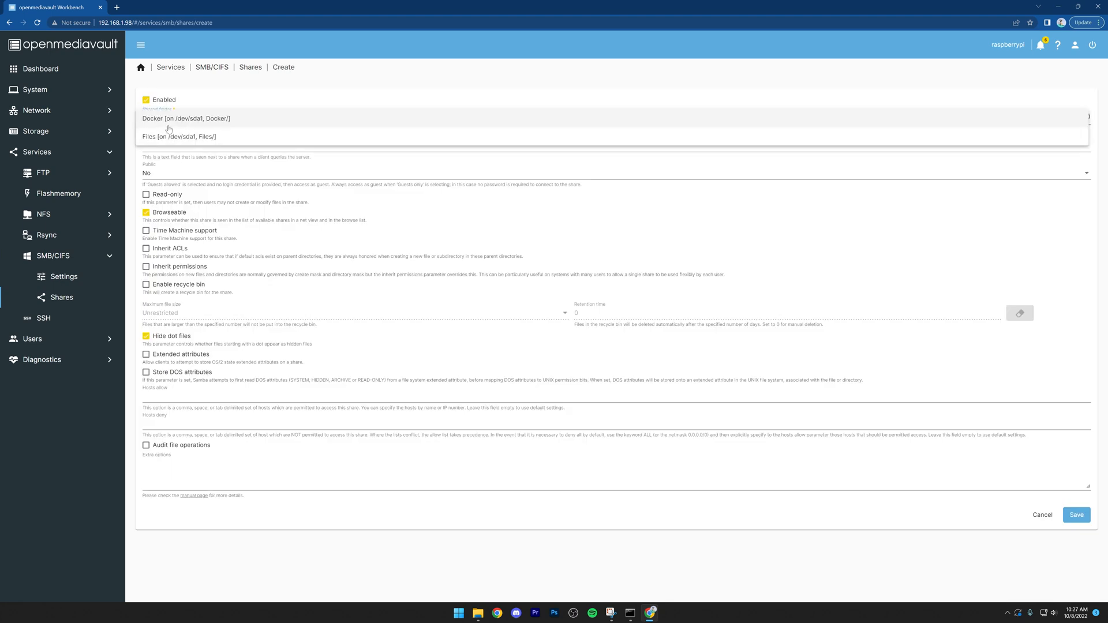
pyautogui.click(169, 132)
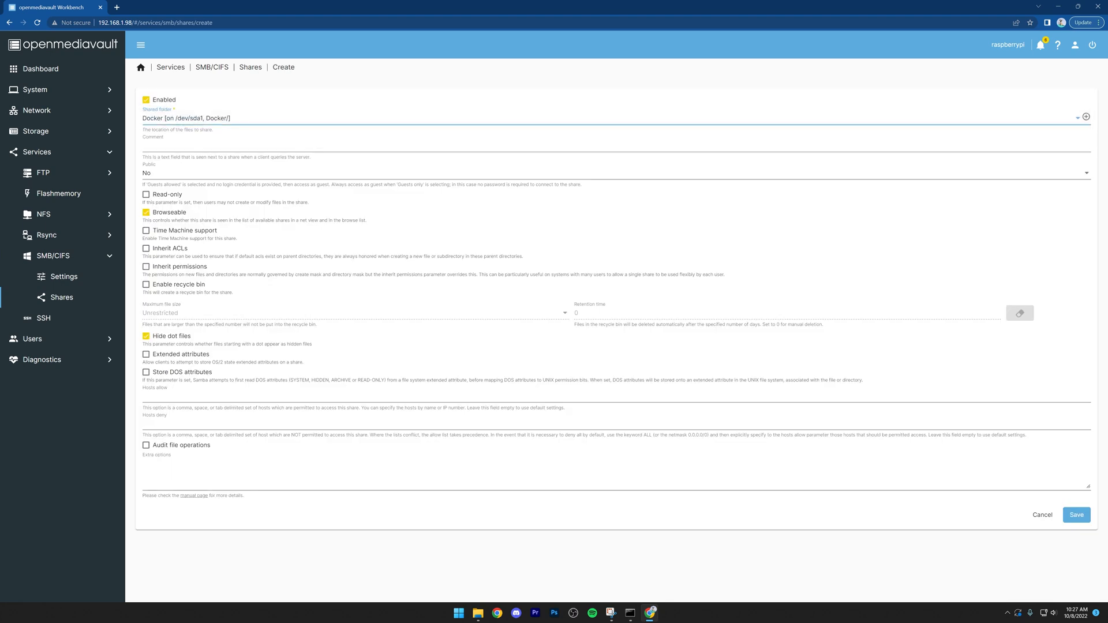
pyautogui.click(160, 177)
pyautogui.click(163, 212)
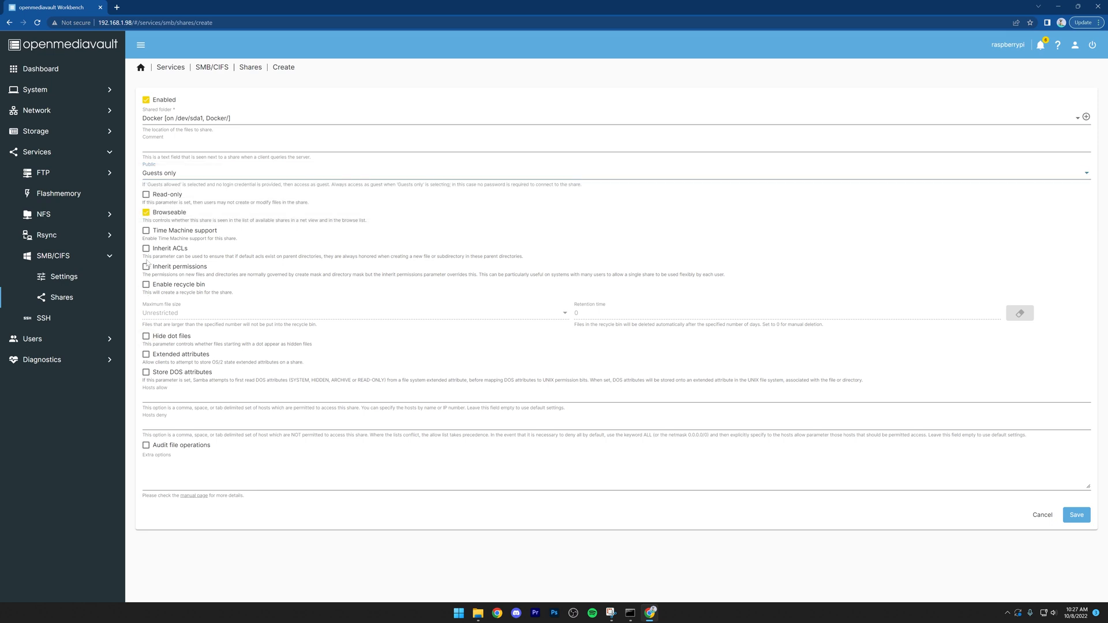
pyautogui.click(146, 286)
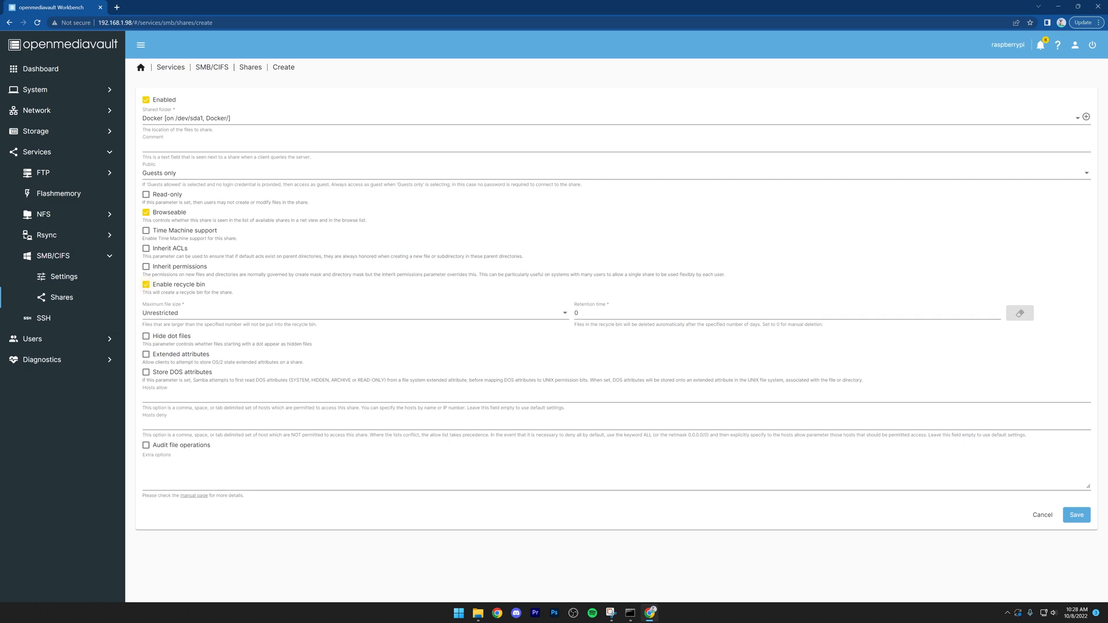
pyautogui.click(1076, 514)
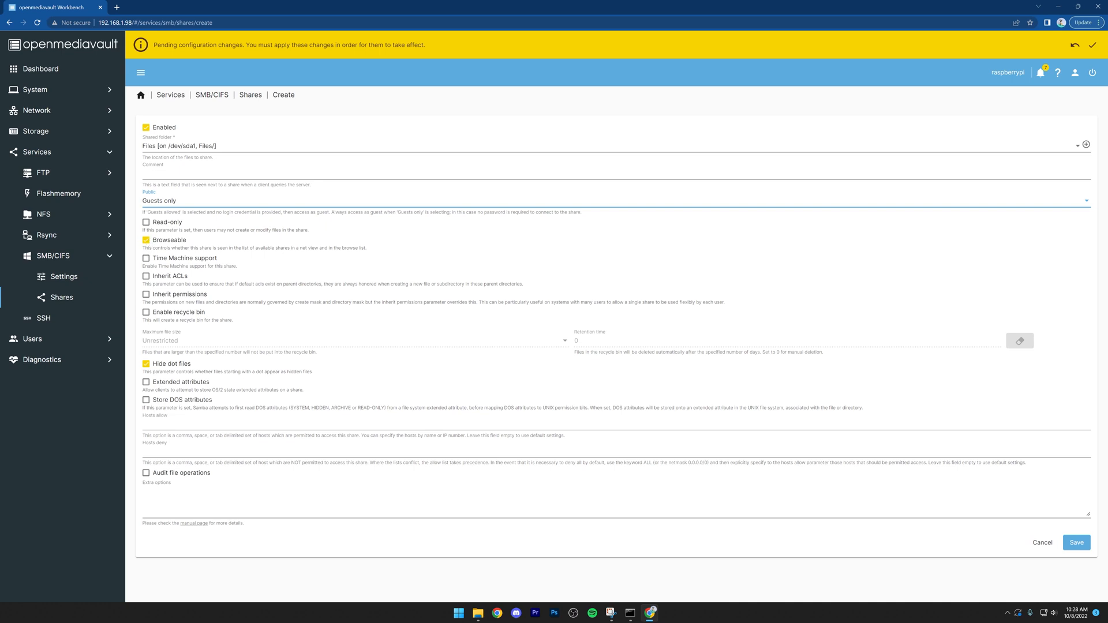
# Step: Create a guests-only SMB/CIFS share for the Files folder with recycle bin enabled and Hide dot files disabled, and apply the configuration changes
pyautogui.click(146, 367)
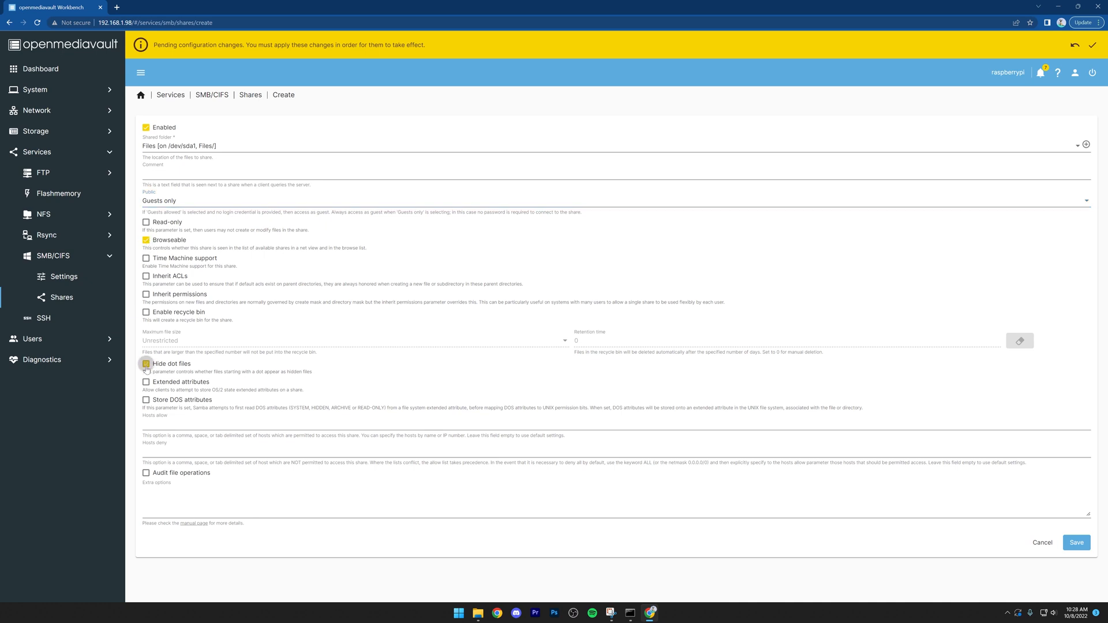
pyautogui.click(146, 314)
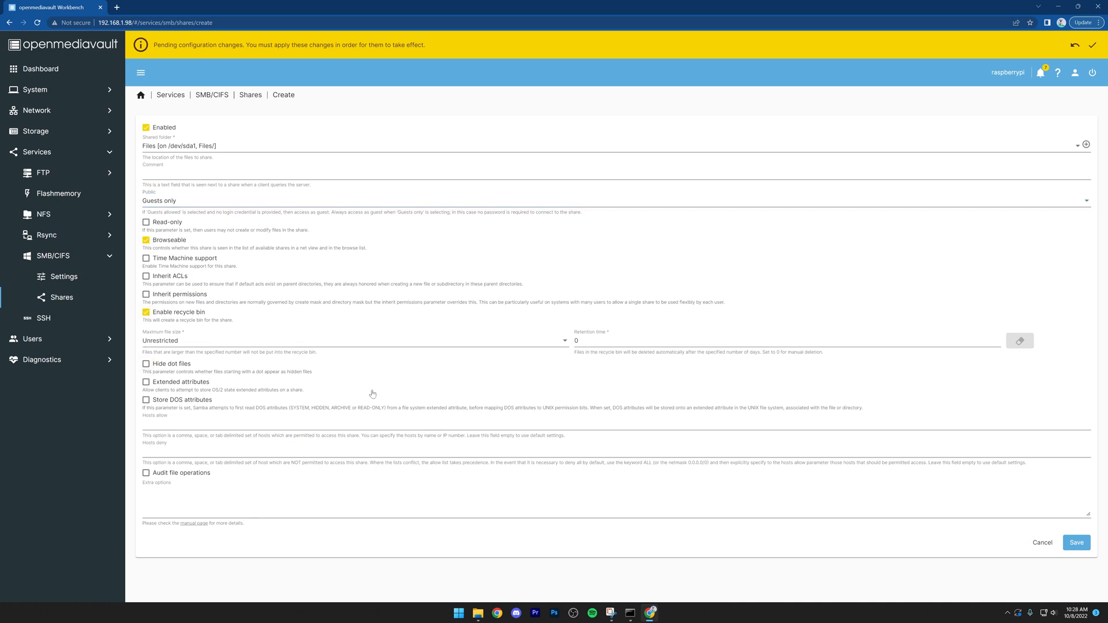
pyautogui.click(1073, 542)
pyautogui.click(1092, 46)
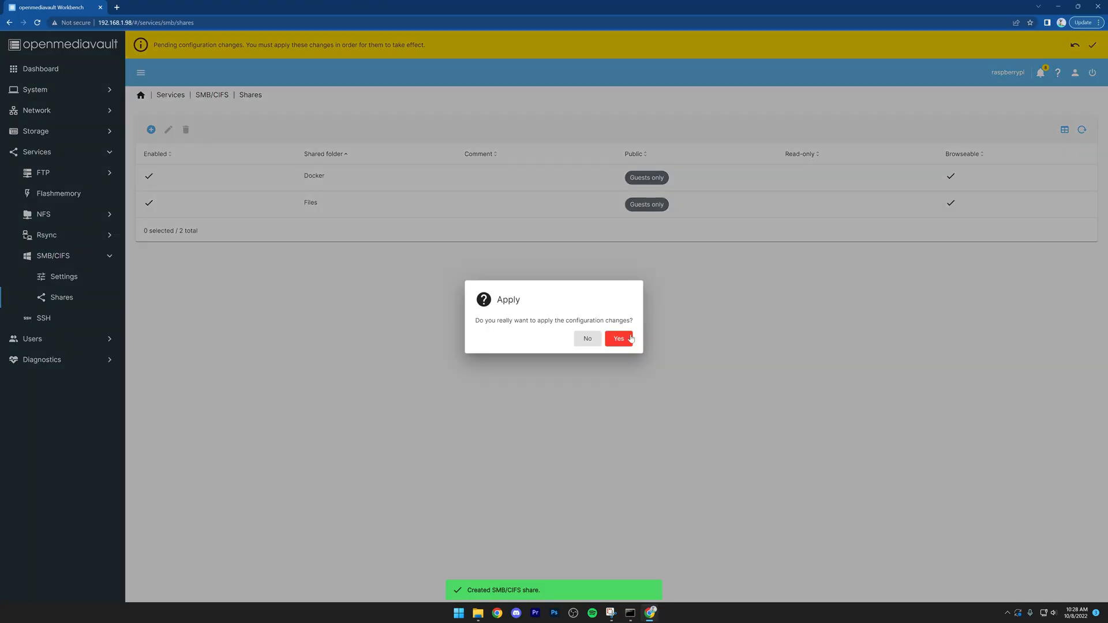
pyautogui.click(620, 339)
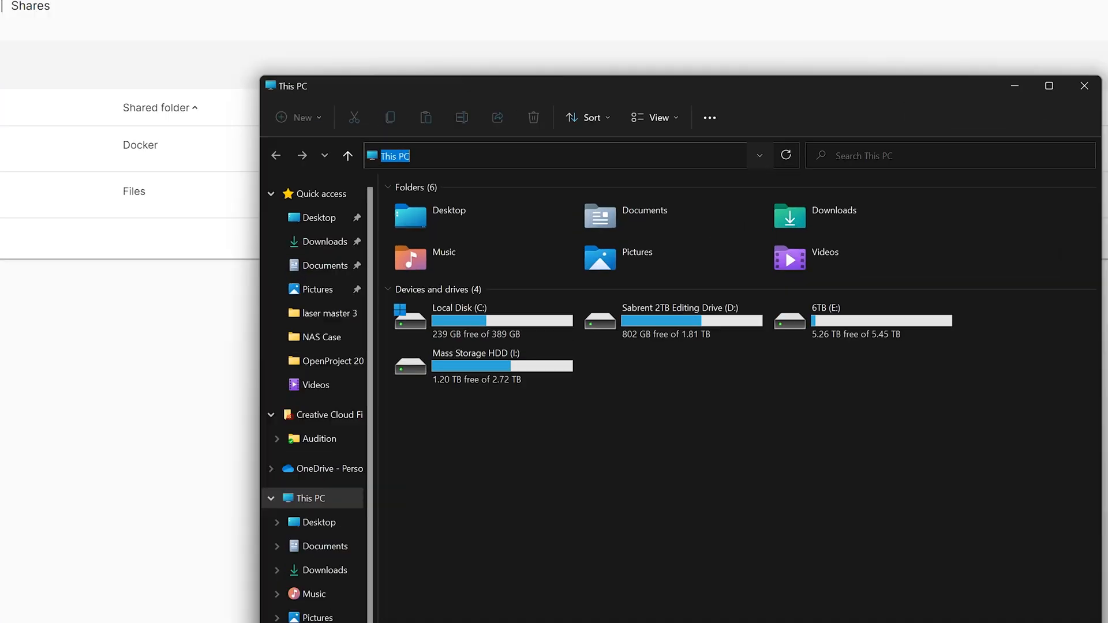
# Step: Switch to File Explorer and open the network location \\192.168.1.98
pyautogui.click(462, 154)
pyautogui.write('\\\\198')
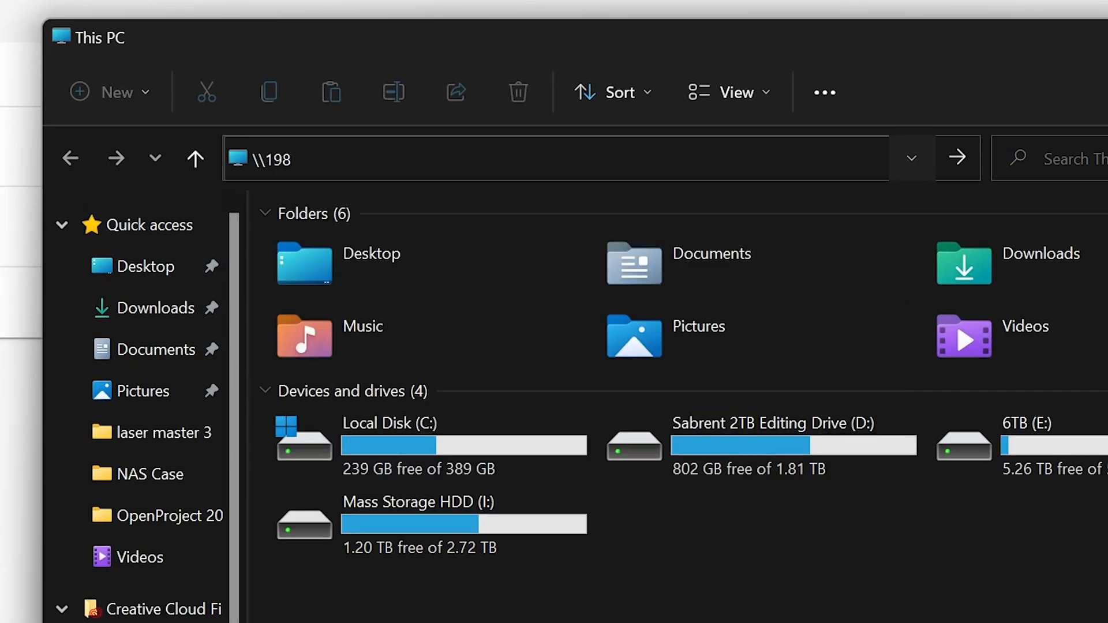
pyautogui.press('BackSpace')
pyautogui.write('2.168.1.98')
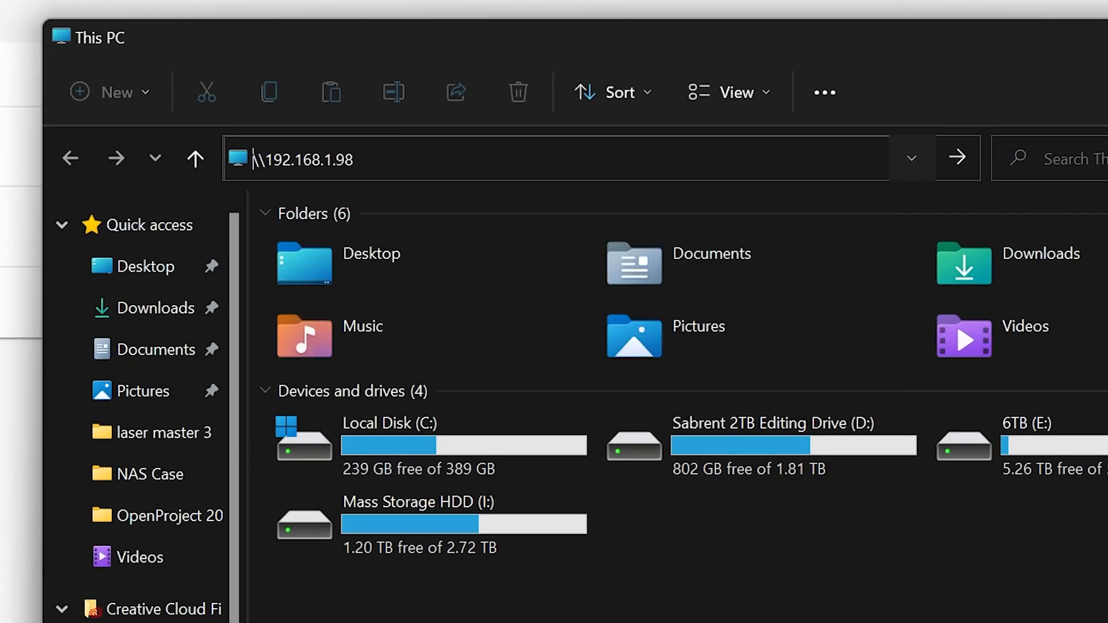
pyautogui.press('Return')
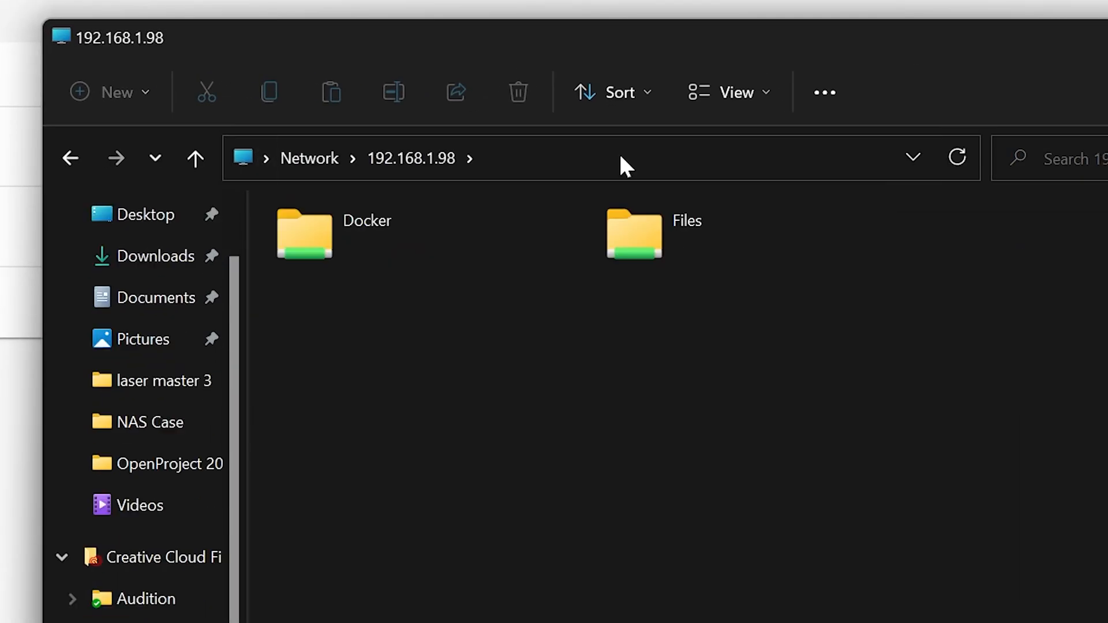
# Step: Create a new text document in the Docker share, keeping the default file name
pyautogui.doubleClick(442, 235)
pyautogui.rightClick(445, 241)
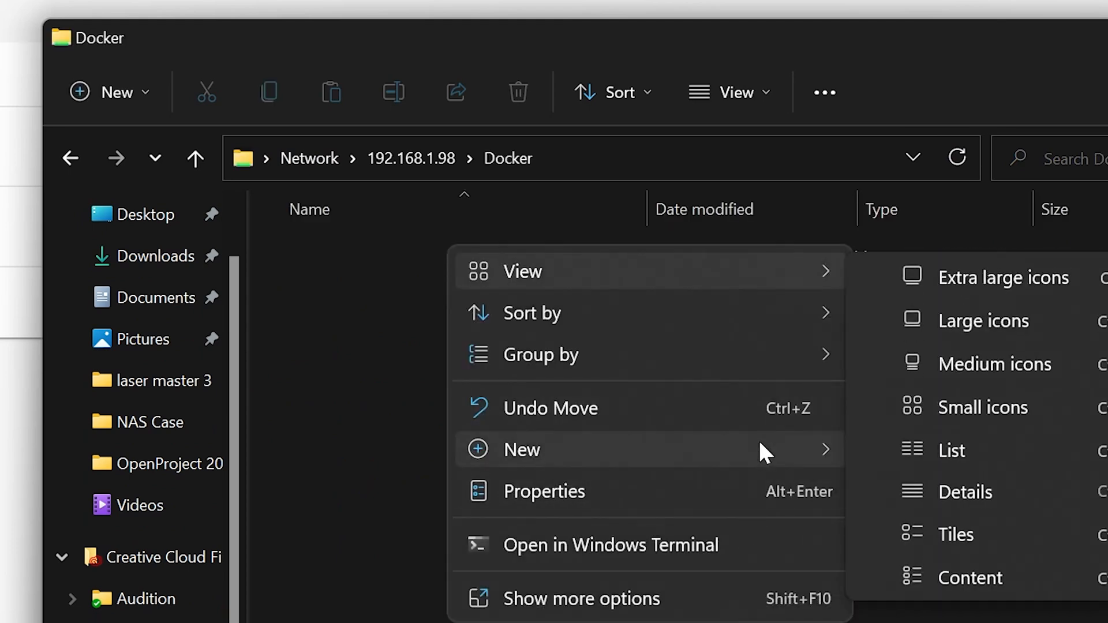
pyautogui.moveTo(758, 450)
pyautogui.click(958, 614)
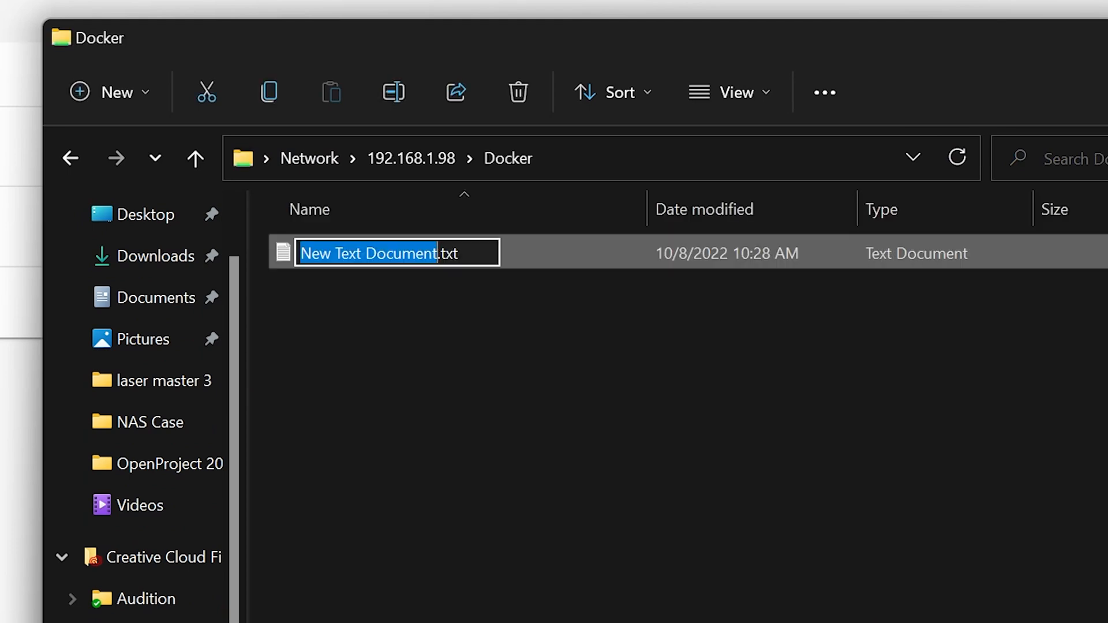
pyautogui.press('Return')
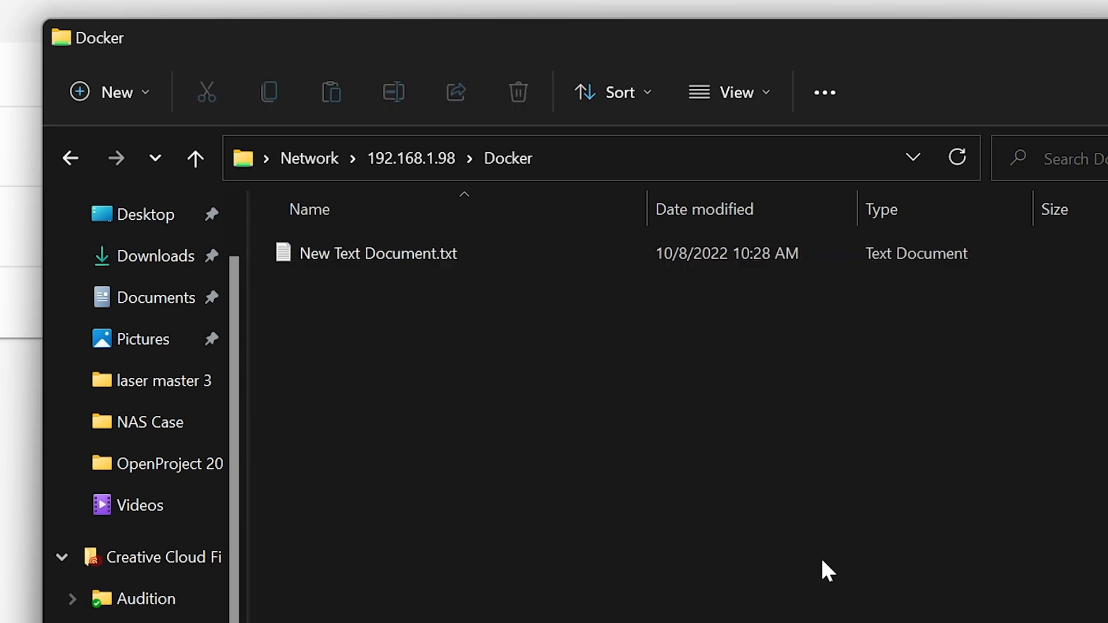
# Step: Return to the server's share list and create a new text document in the Files share
pyautogui.hotkey('alt', 'Up')
pyautogui.doubleClick(648, 237)
pyautogui.rightClick(627, 378)
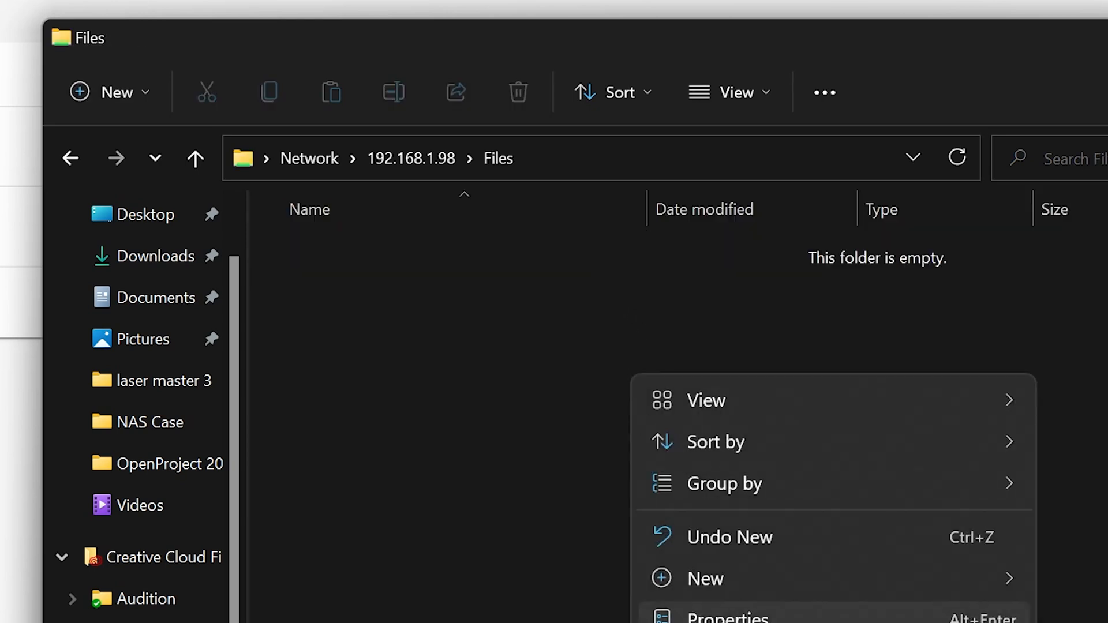
pyautogui.moveTo(843, 592)
pyautogui.click(1097, 622)
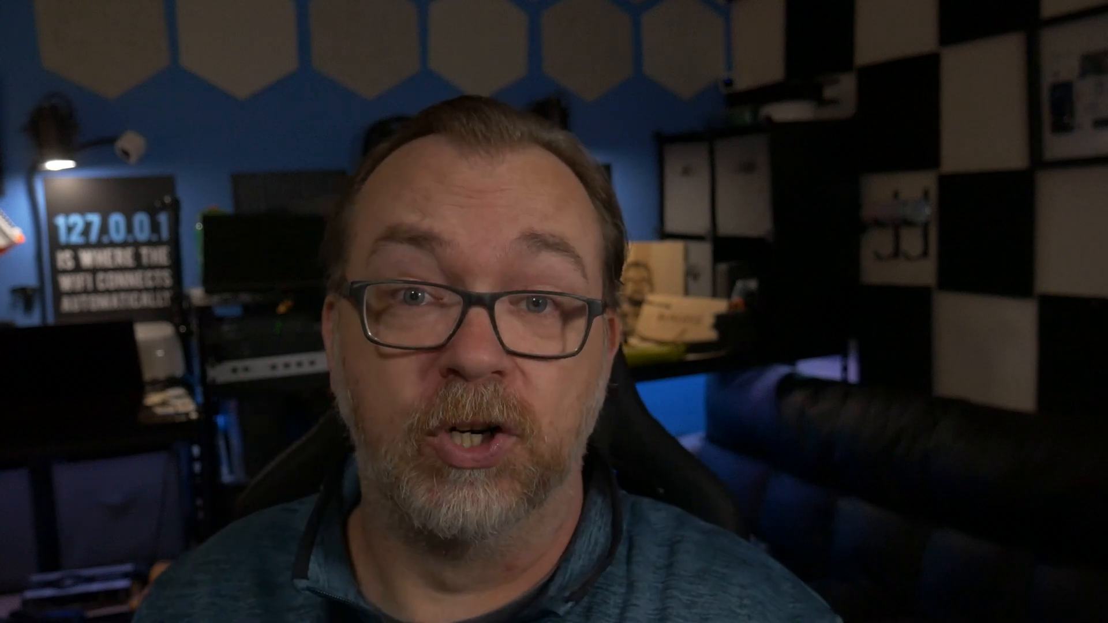
pyautogui.click(219, 6)
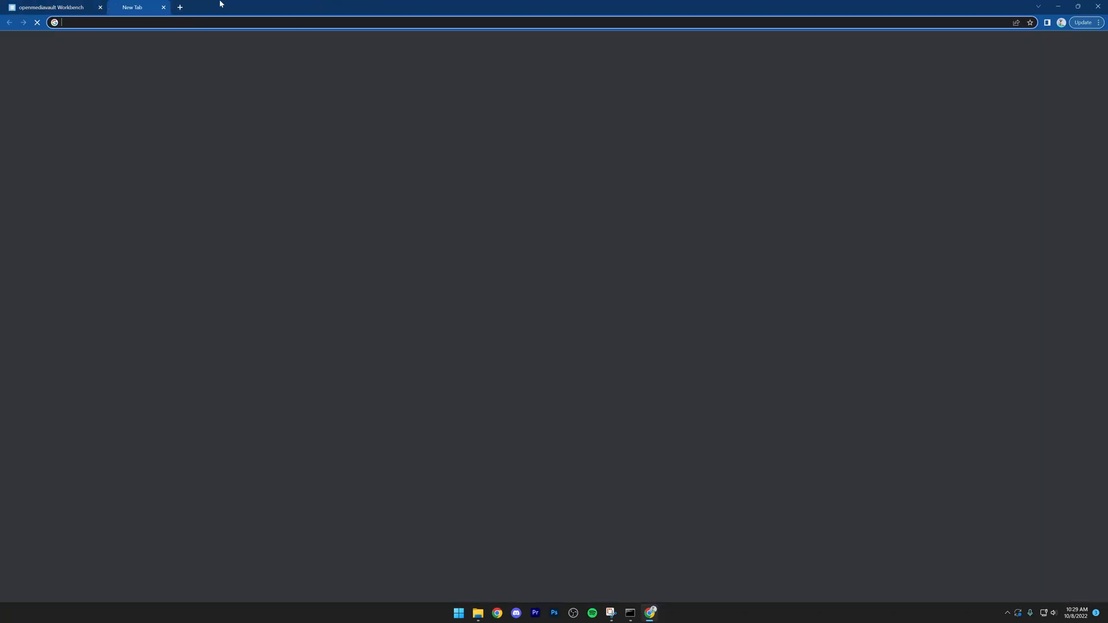
pyautogui.write('http://192.168.1.98/')
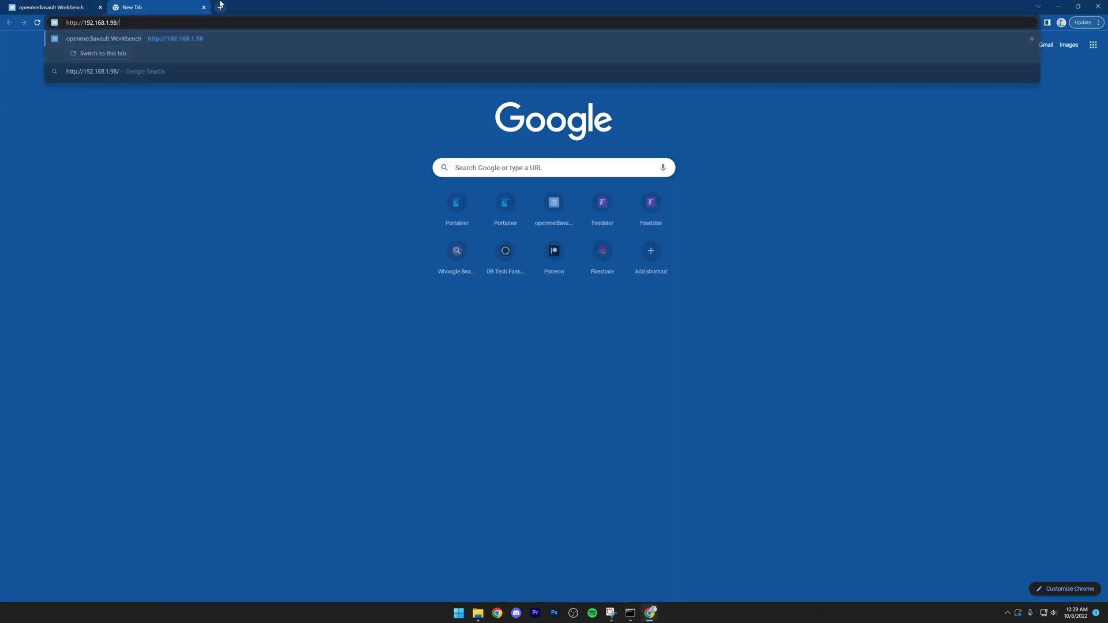
pyautogui.press('BackSpace')
pyautogui.write(':')
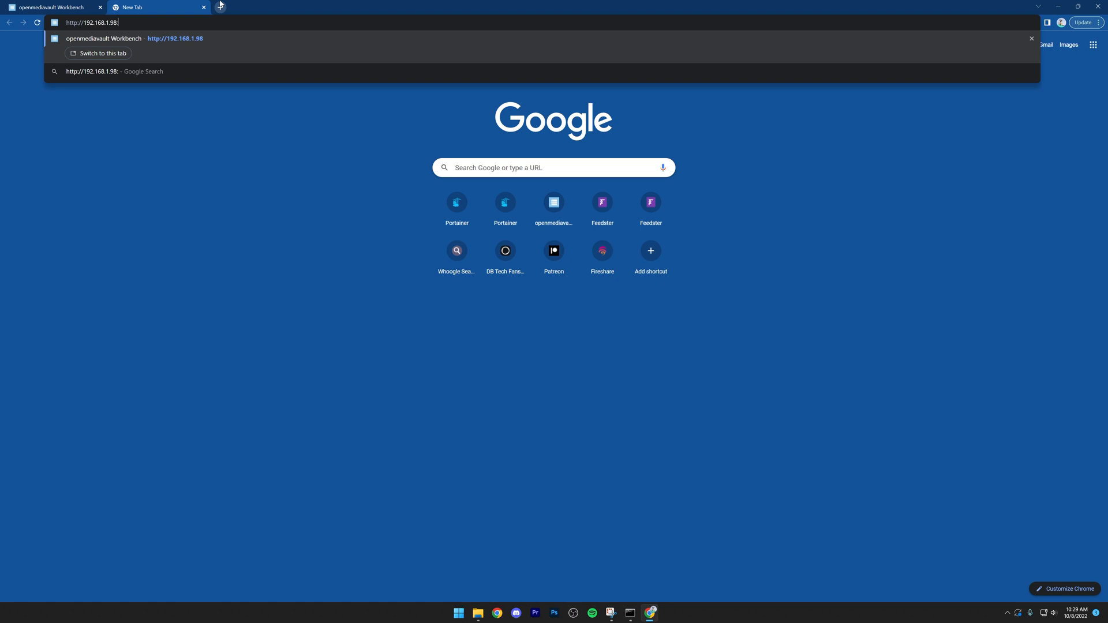
pyautogui.write('9000')
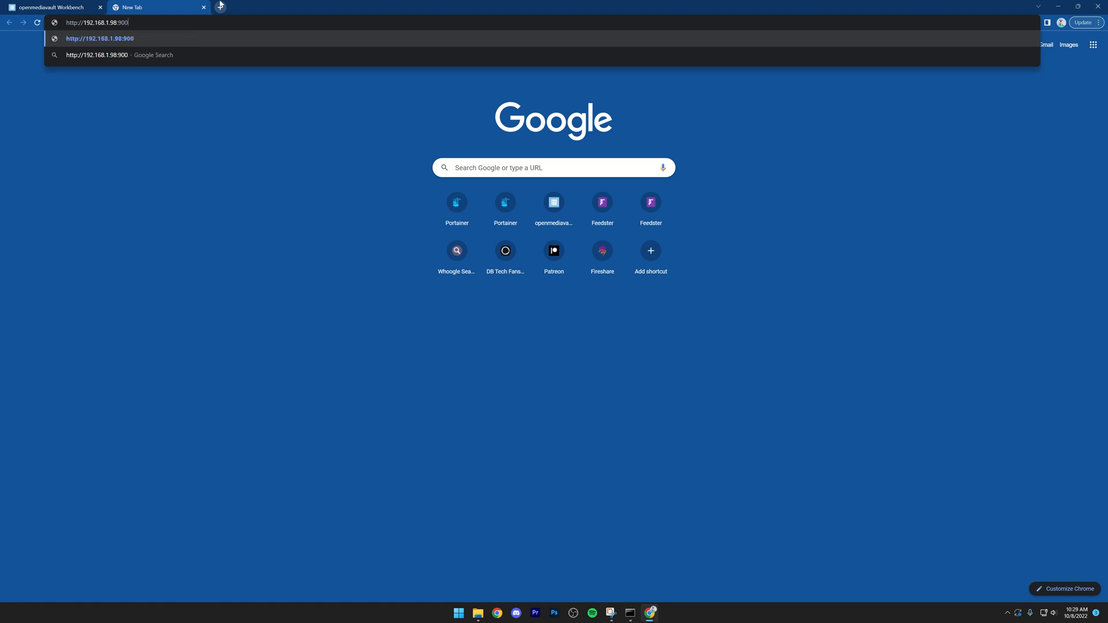
pyautogui.press('Return')
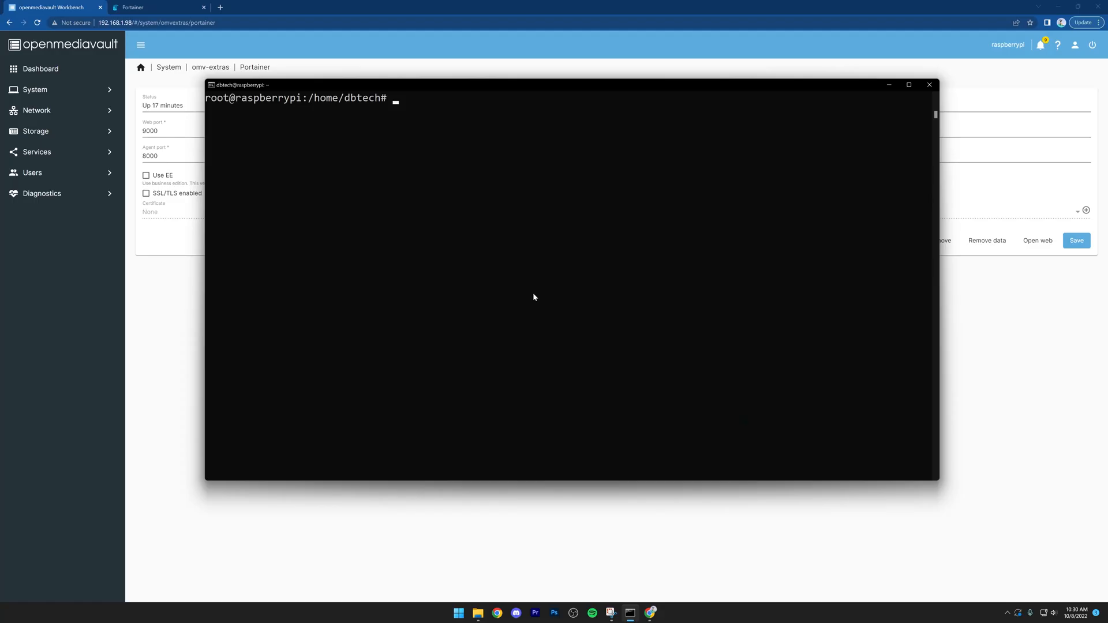
# Step: Restart the Portainer container from the Raspberry Pi terminal with docker restart portainer
pyautogui.write('ocker restr')
pyautogui.write('rt portainer')
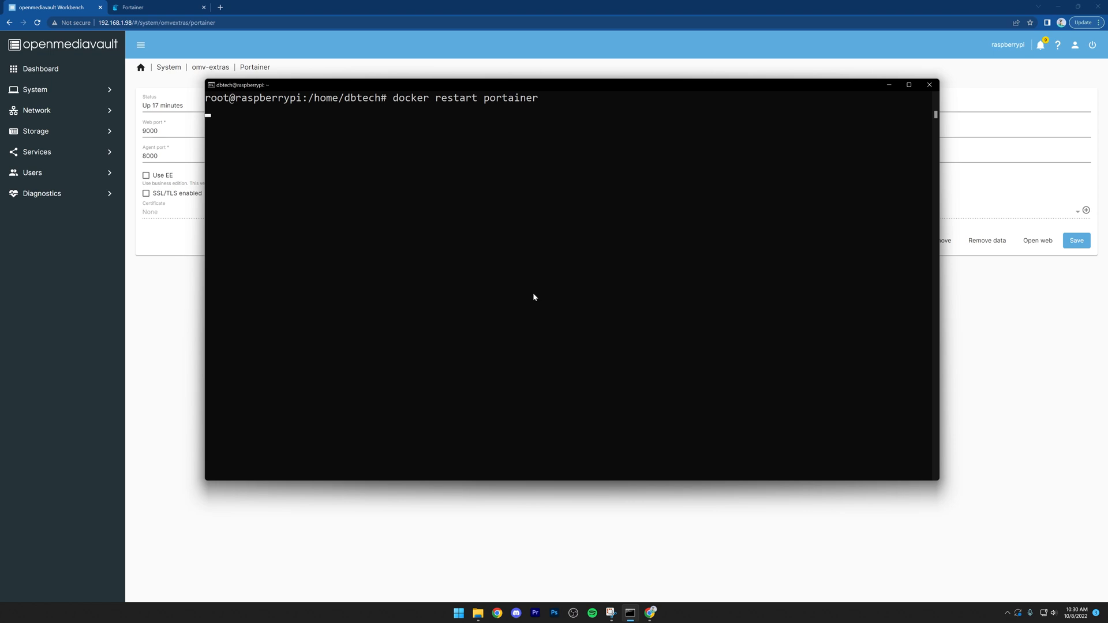
# Step: Switch back to Portainer in the browser and reload it from its base address, 192.168.1.98:9000
pyautogui.click(199, 4)
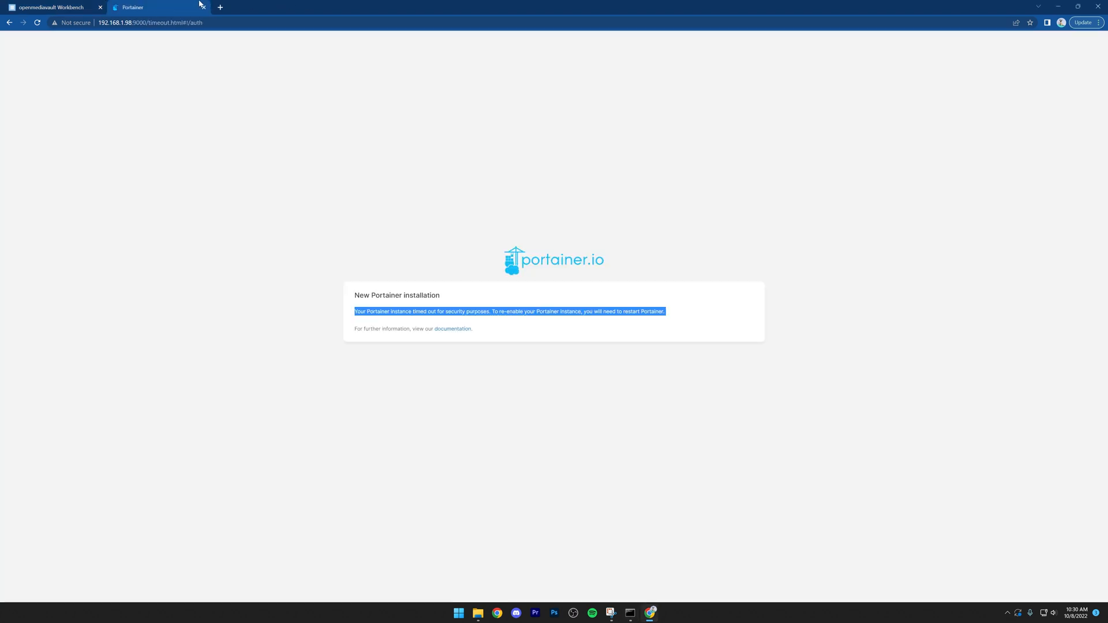
pyautogui.moveTo(149, 22); pyautogui.dragTo(333, 40)
pyautogui.press('BackSpace')
pyautogui.press('Return')
# Step: Create the initial Portainer administrator dbtech, entering and confirming the account password, and save the login in the browser
pyautogui.hotkey('shift', 'Tab')
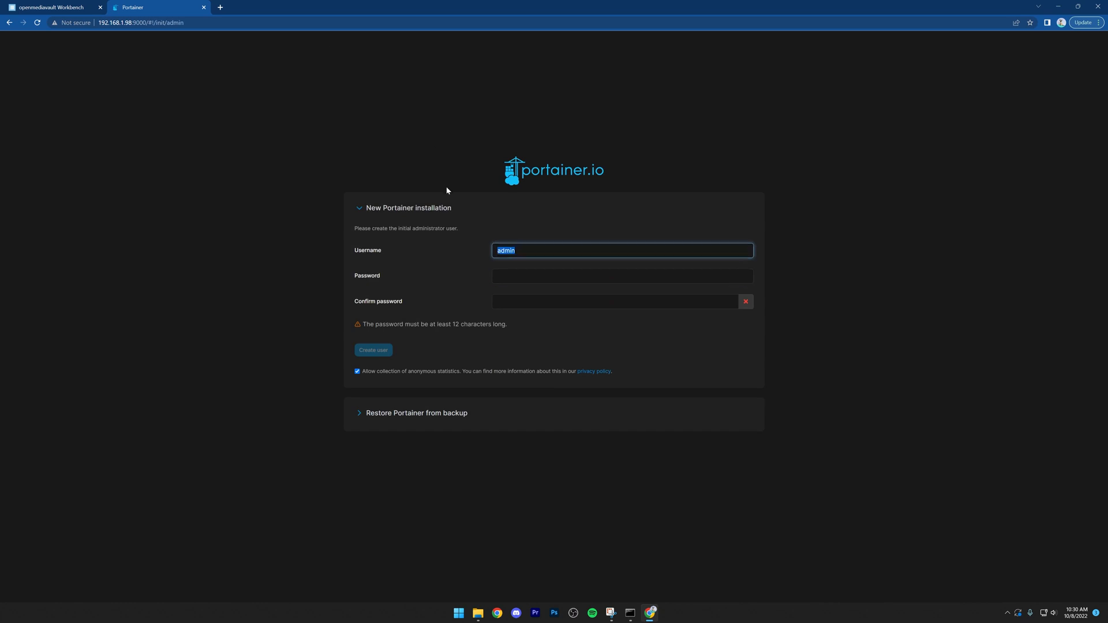
pyautogui.write('dbtech')
pyautogui.press('Tab')
pyautogui.write('d')
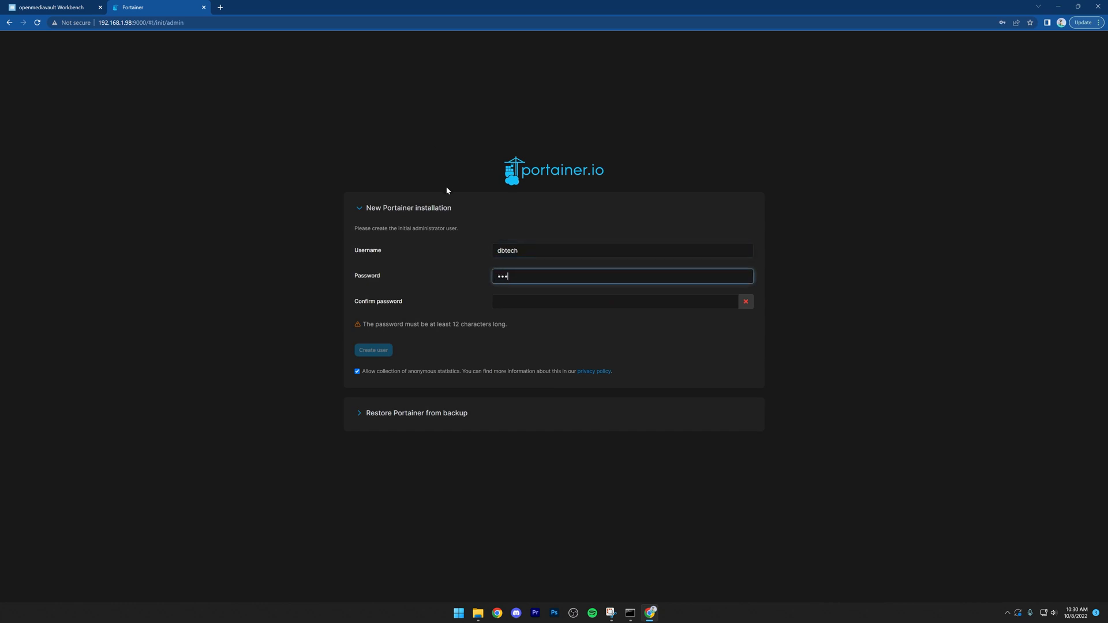
pyautogui.press('Tab')
pyautogui.write('••••••••••')
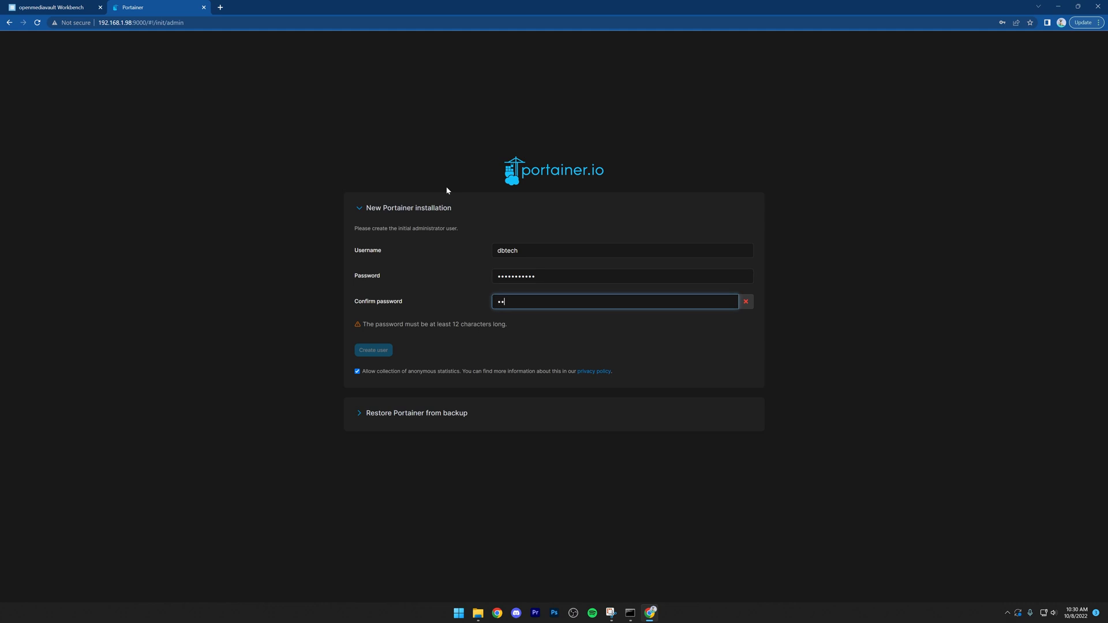
pyautogui.write('•')
pyautogui.click(530, 270)
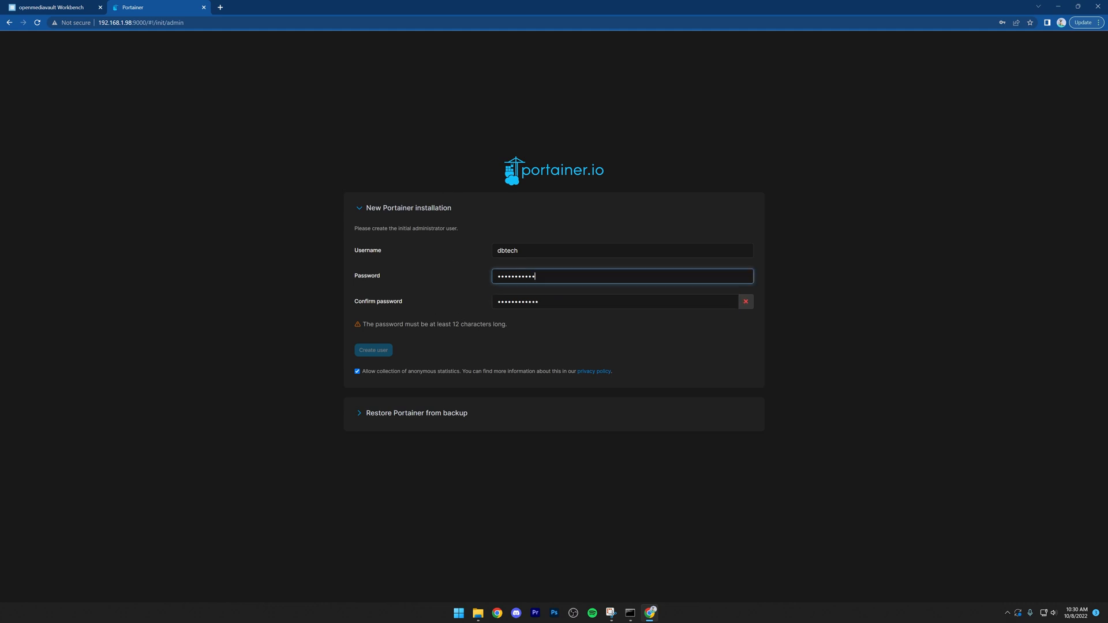
pyautogui.write('•')
pyautogui.click(370, 351)
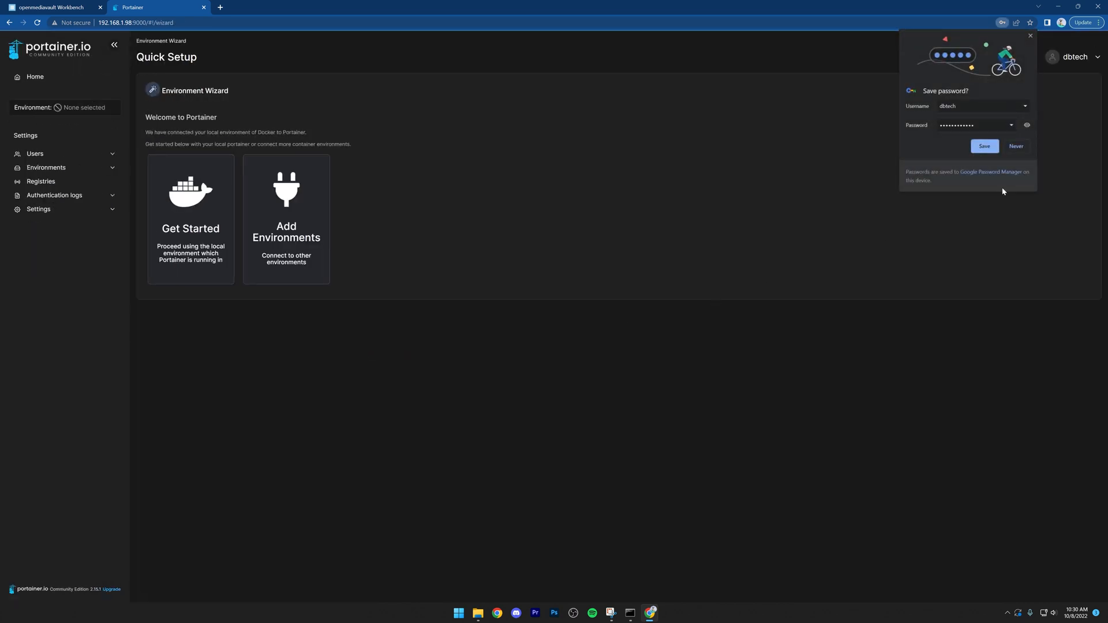
pyautogui.click(985, 146)
# Step: Proceed with the local Docker environment and set its public IP to 192.168.1.98
pyautogui.click(188, 204)
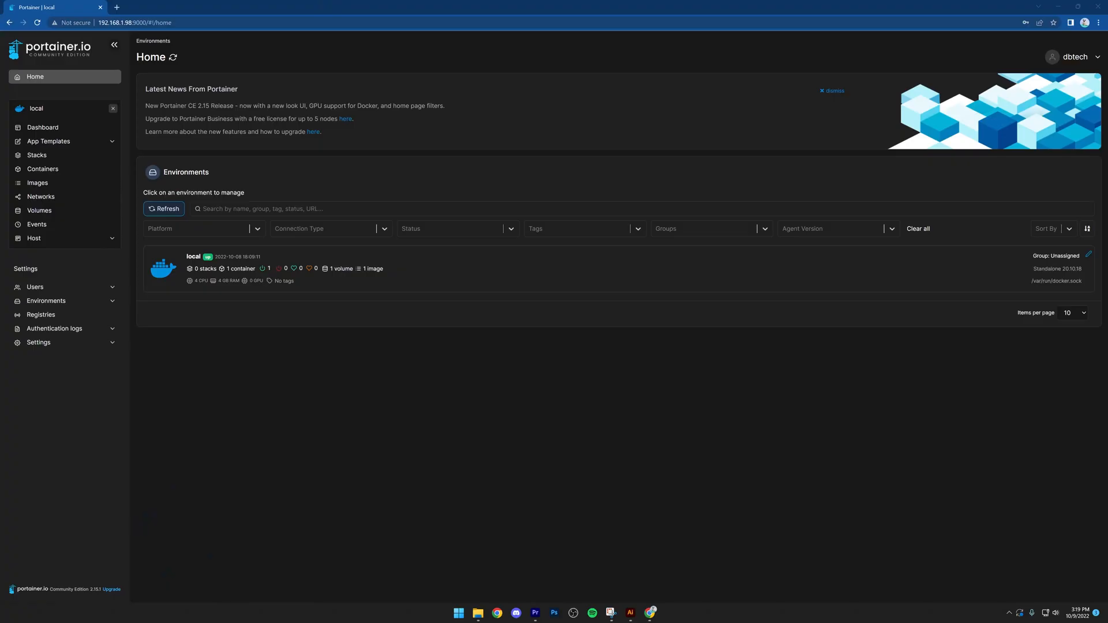
pyautogui.click(29, 303)
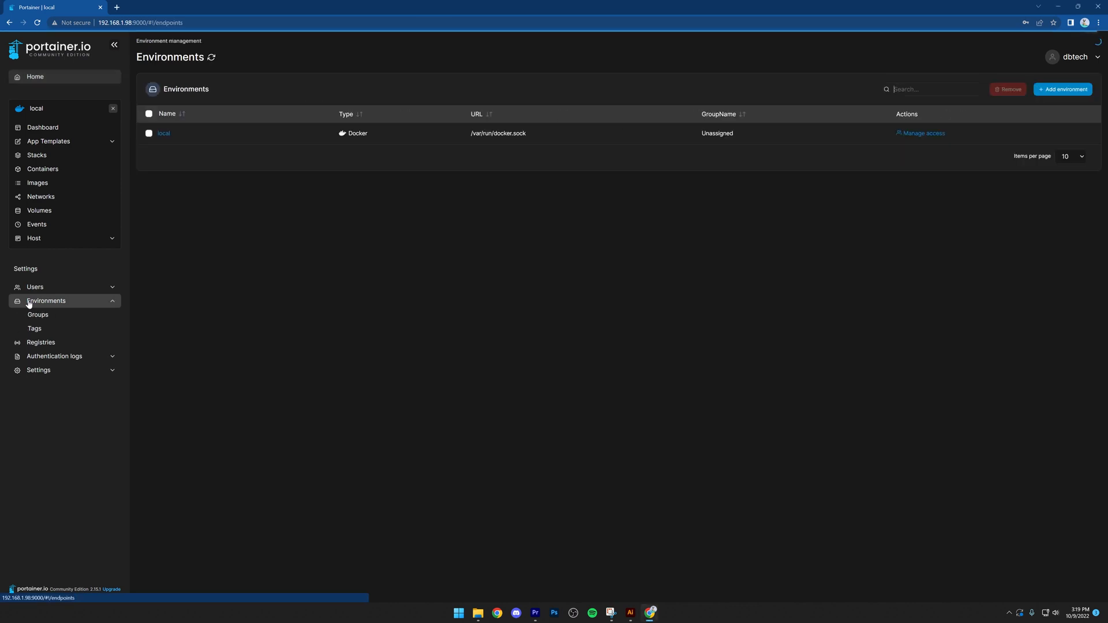
pyautogui.click(164, 133)
pyautogui.click(311, 154)
pyautogui.write('192.168.1.98')
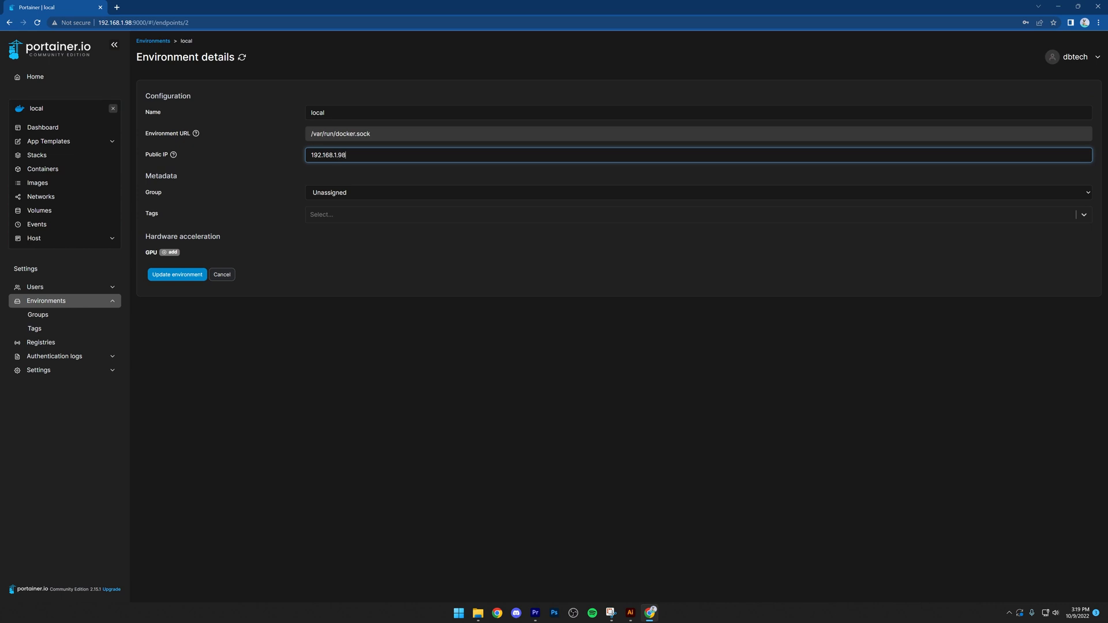
pyautogui.click(188, 278)
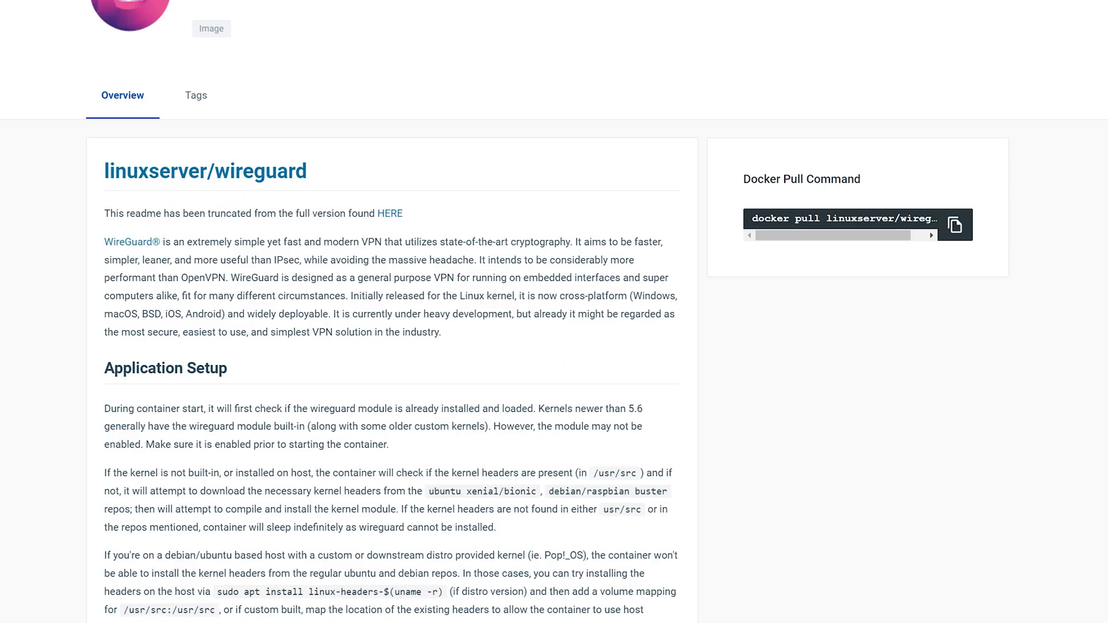
# Step: View the image tags of linuxserver/wireguard and openstax/recipes on Docker Hub
pyautogui.click(182, 99)
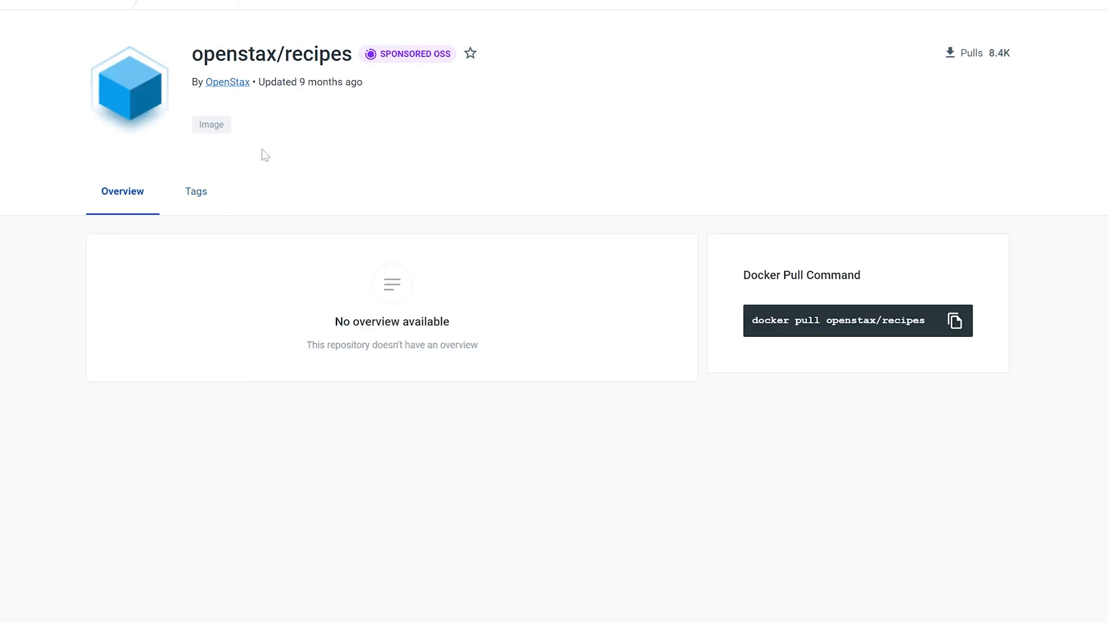
pyautogui.click(197, 194)
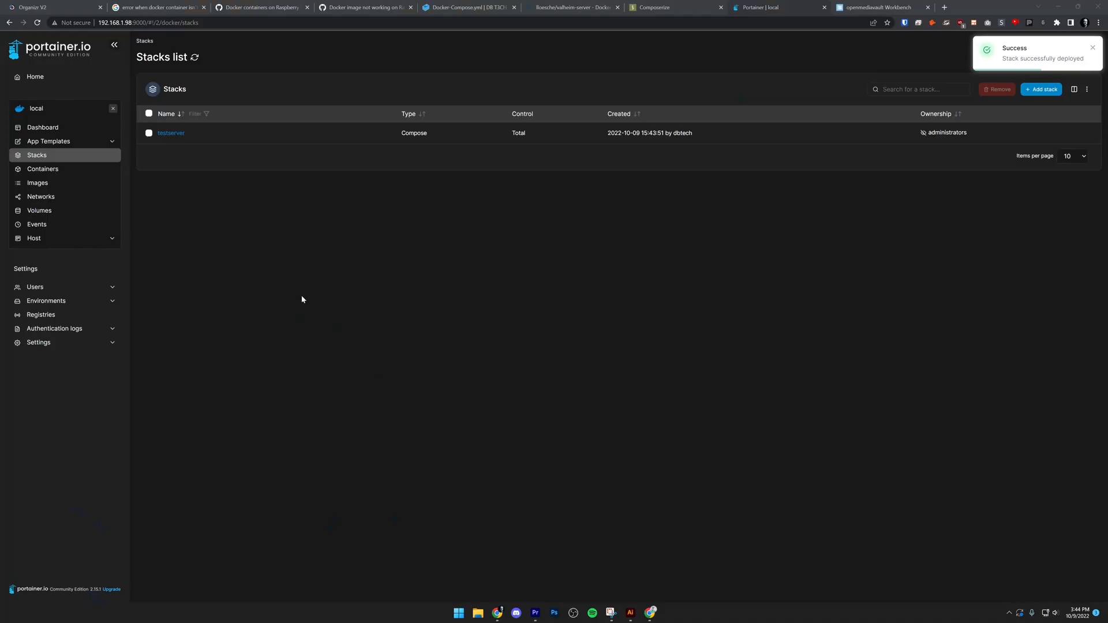
# Step: Open the testserver stack in Portainer and view the logs of its valheim-server container
pyautogui.click(171, 133)
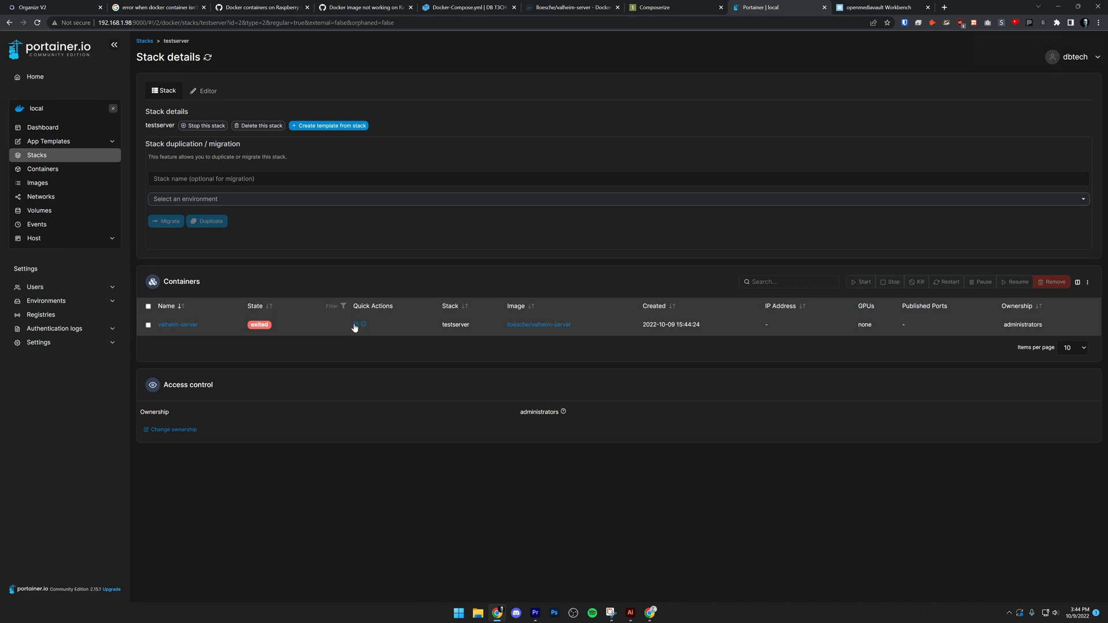
pyautogui.click(356, 324)
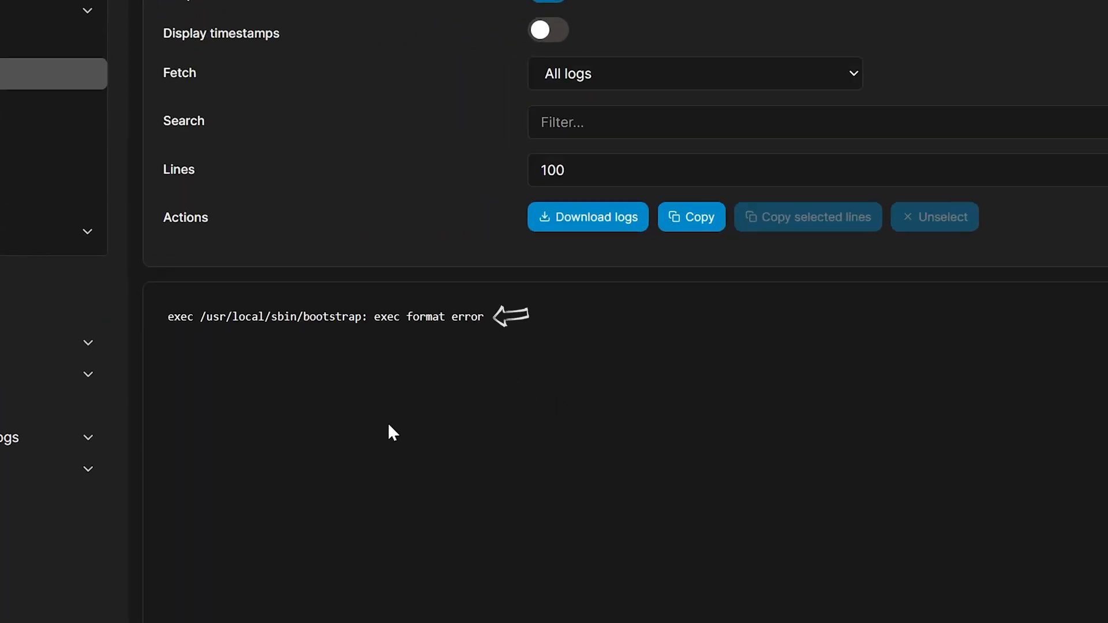